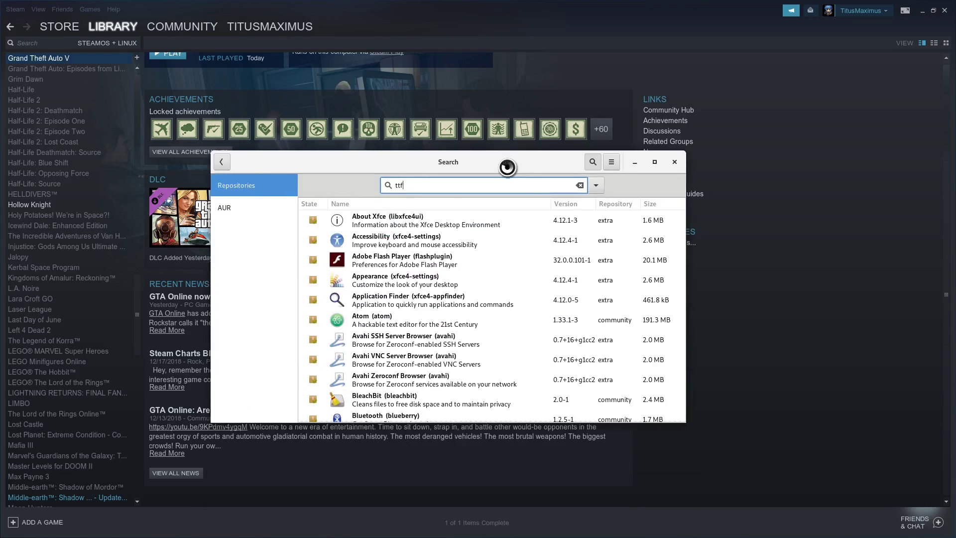
Search Pamac for ttf-mscore, then ttf-corefonts, and finally broaden the search to all ttf- packages
text(-ms)
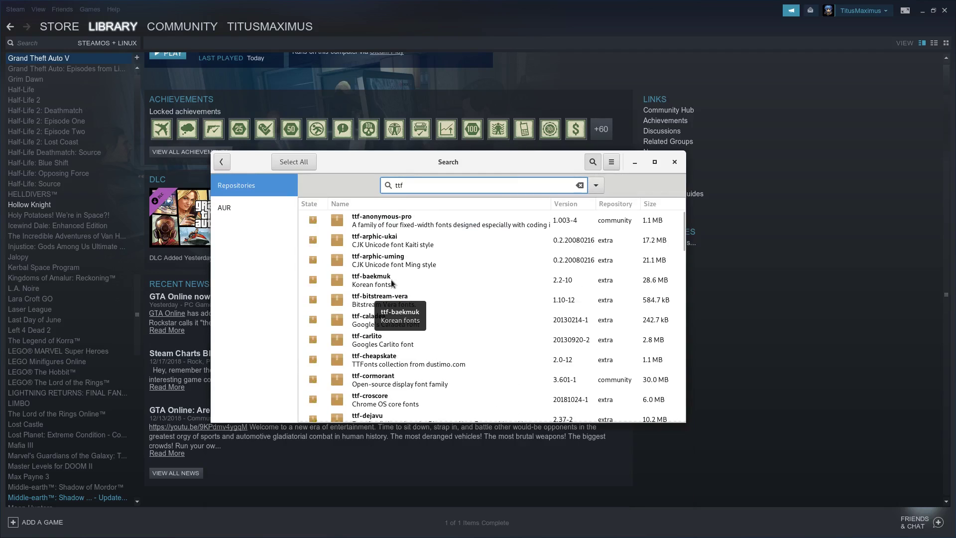
text(core)
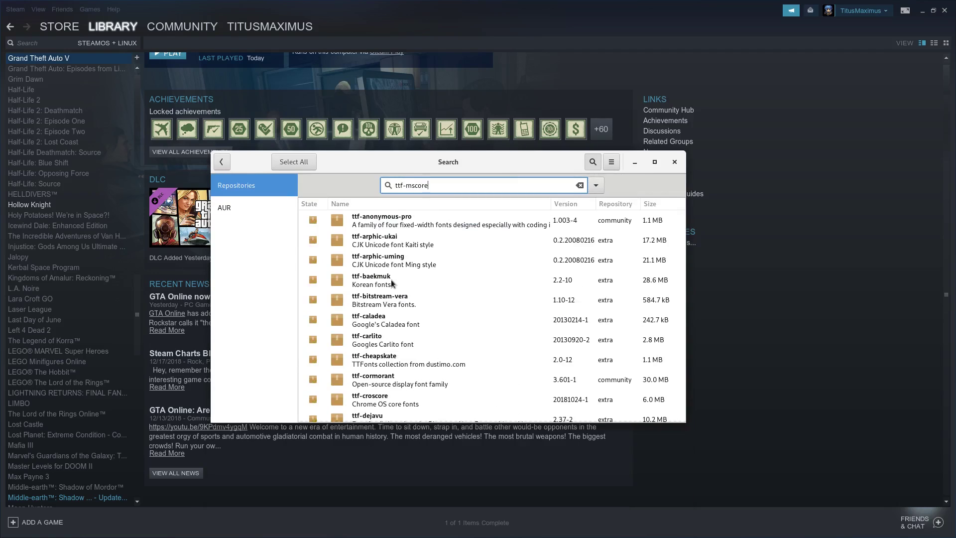
key(BackSpace)
key(BackSpace)
key(BackSpace)
key(BackSpace)
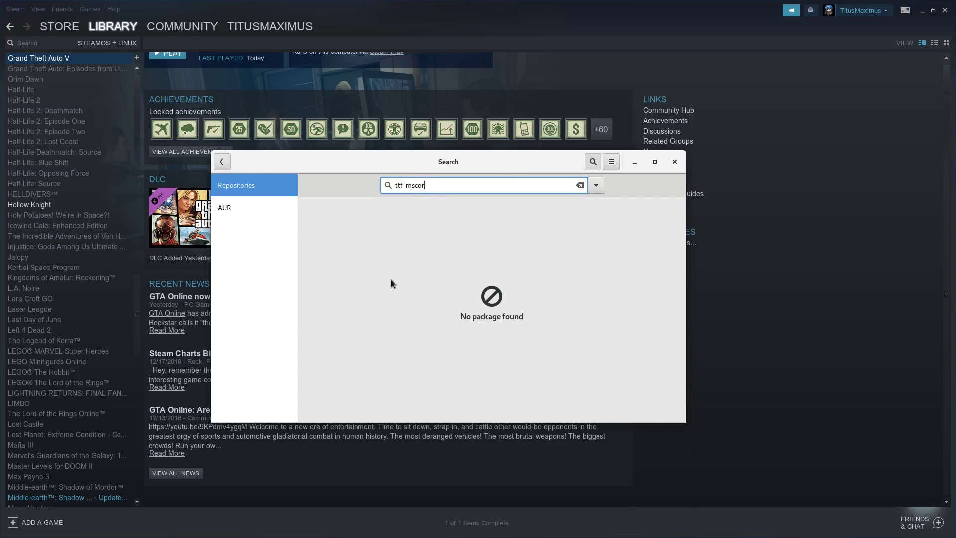
key(BackSpace)
key(BackSpace)
text(corefonts)
key(BackSpace)
key(BackSpace)
key(BackSpace)
key(BackSpace)
key(BackSpace)
key(BackSpace)
key(BackSpace)
key(BackSpace)
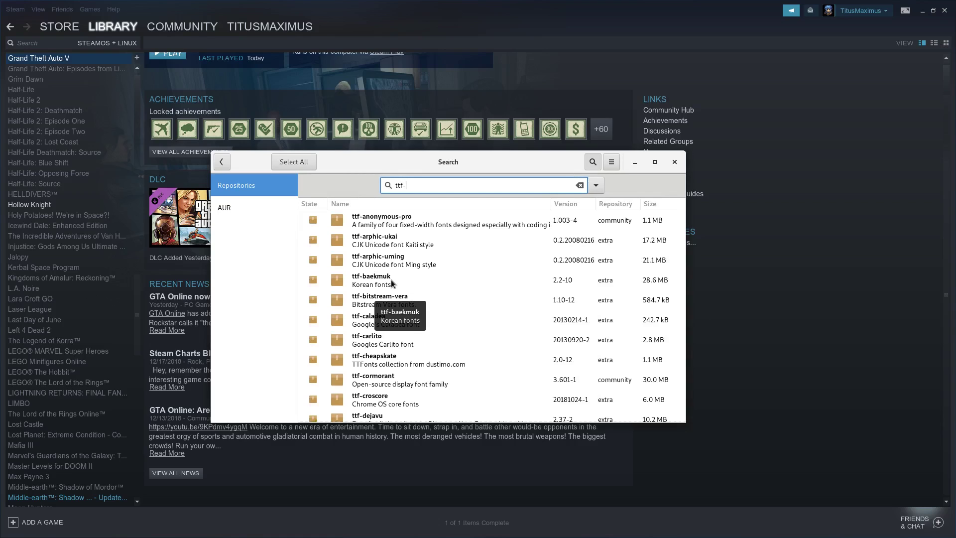
Browse the AUR's ttf font packages, such as ttf-ms-fonts, and then close Pamac
click(244, 209)
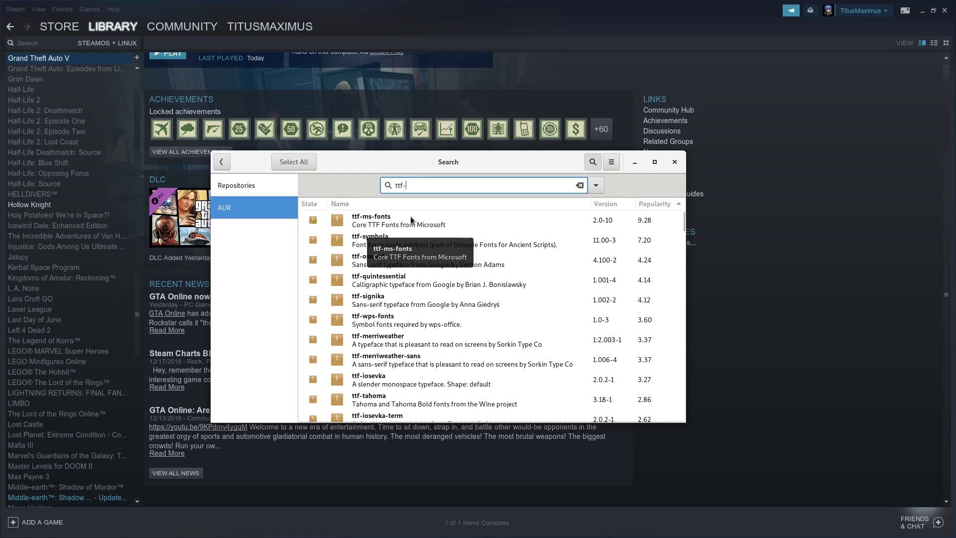
click(675, 162)
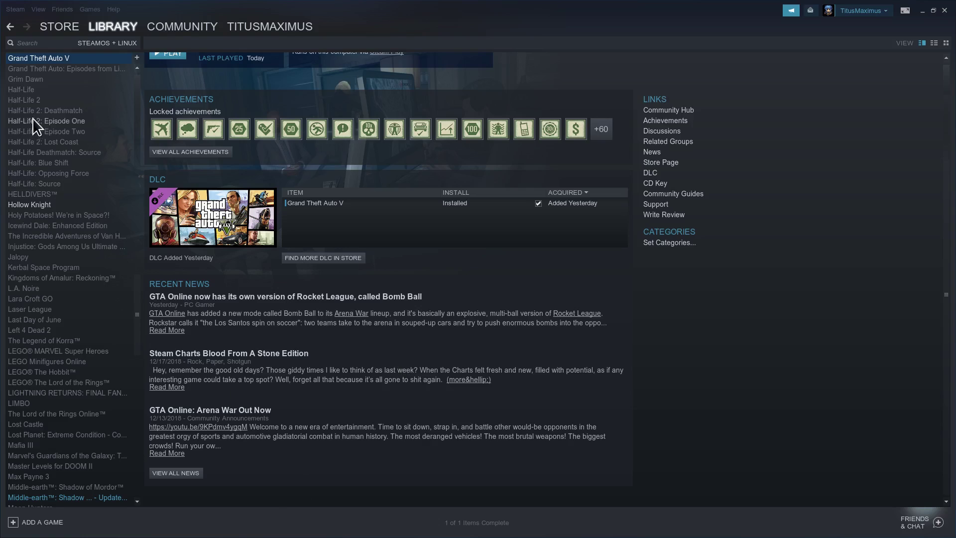
Open Grand Theft Auto V's install folder through Properties > Local Files > Browse Local Files
scroll(125, 234, up, 7)
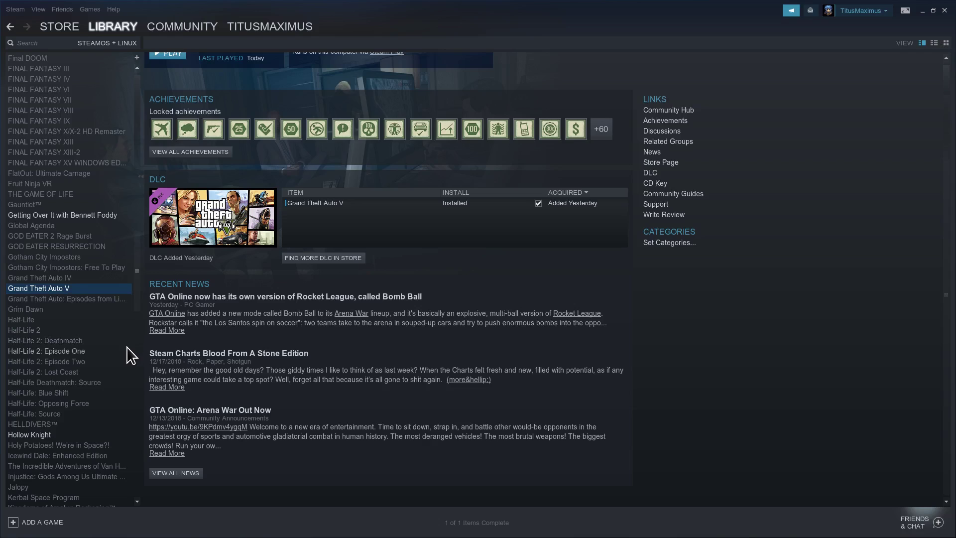
right_click(65, 288)
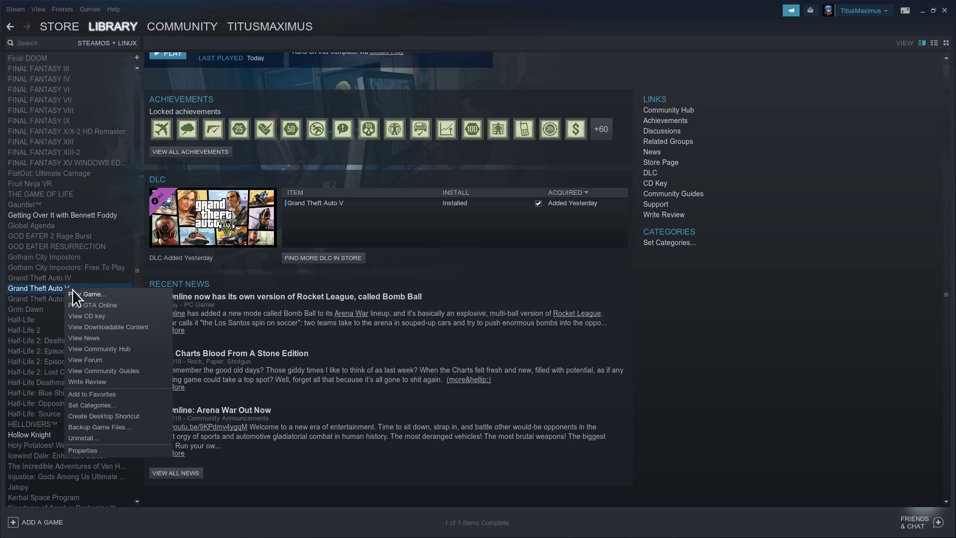
click(90, 452)
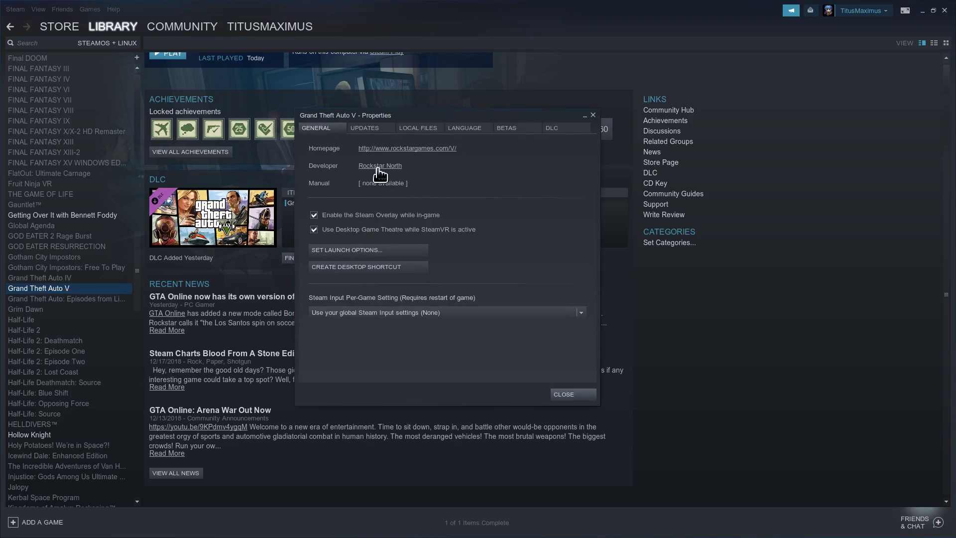
click(418, 128)
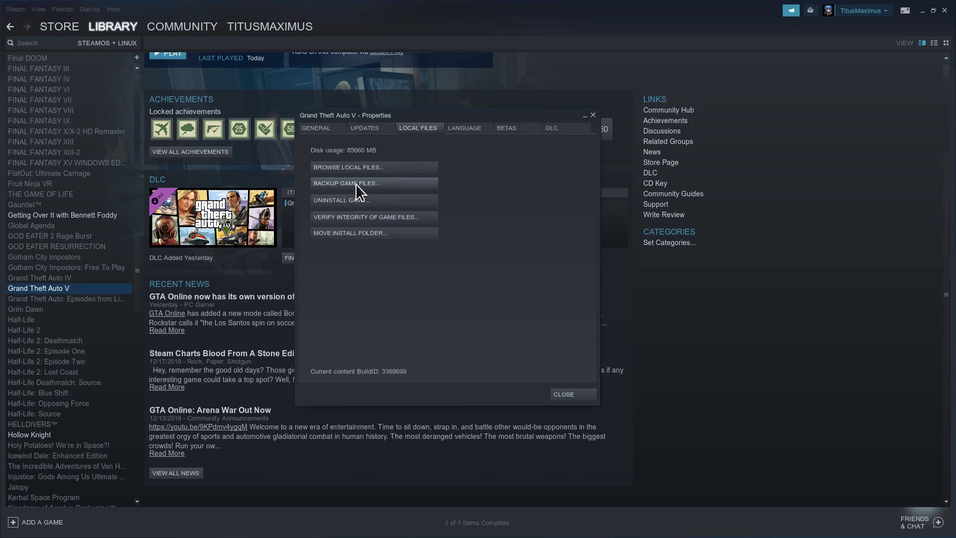
click(347, 167)
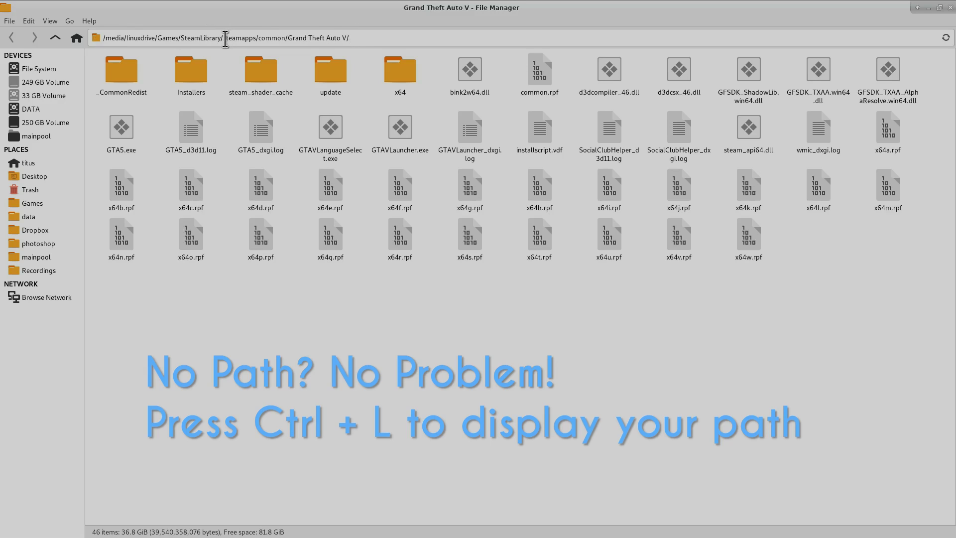
Navigate from the game folder to steamapps/compatdata/271590/pfx/drive_c/users/steamuser
drag(257, 39, 377, 41)
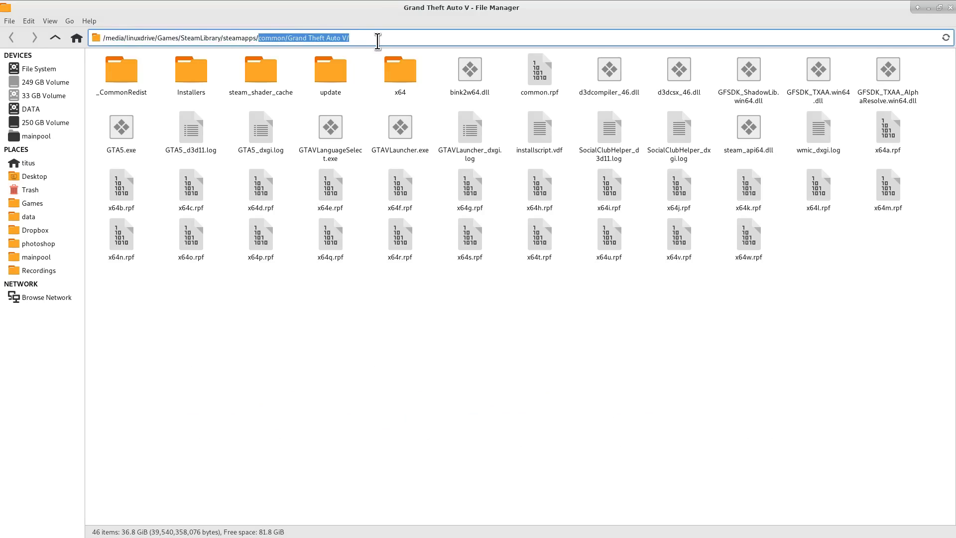
key(BackSpace)
key(Return)
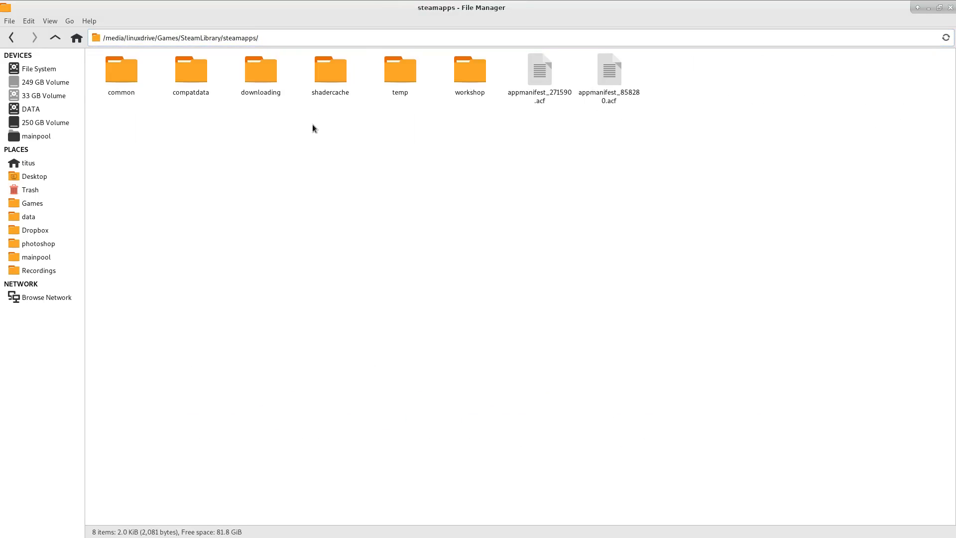
click(183, 76)
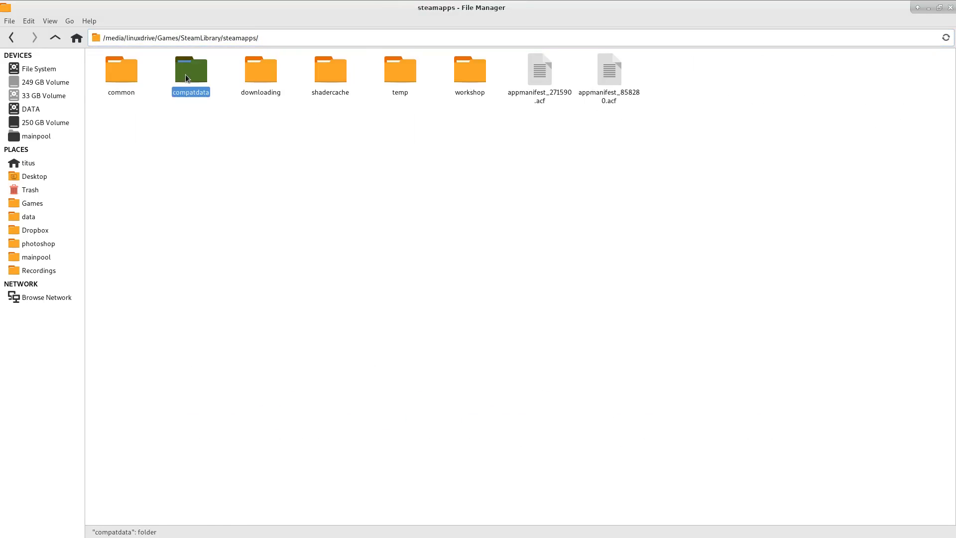
double_click(192, 72)
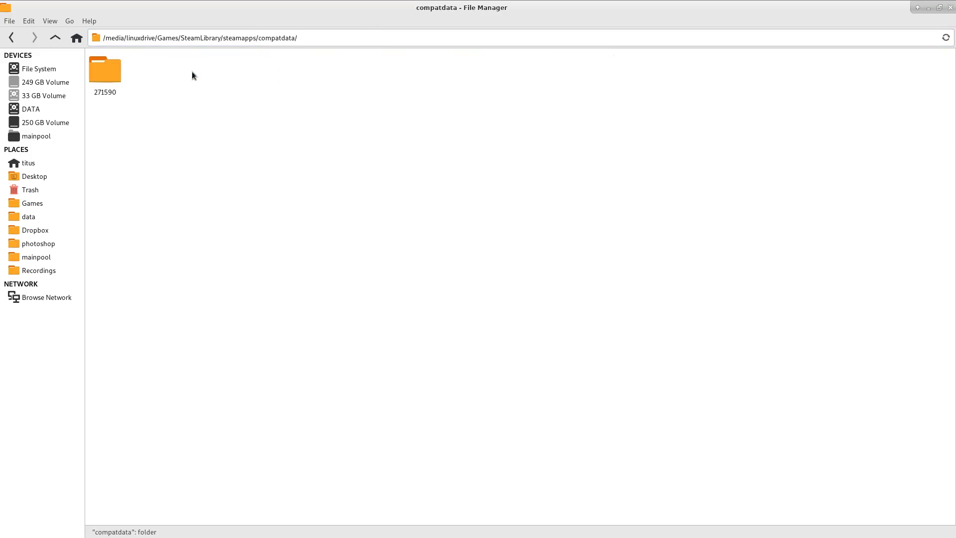
double_click(105, 72)
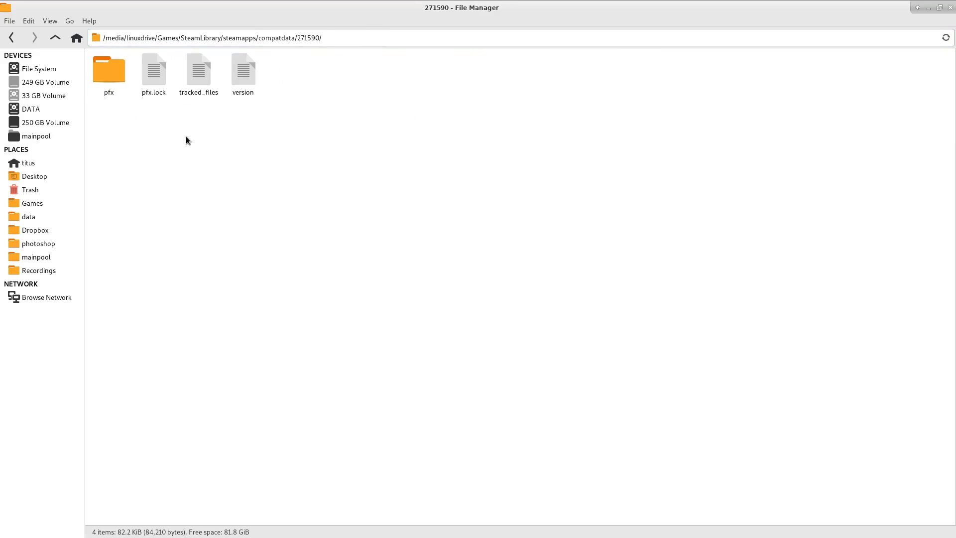
double_click(110, 74)
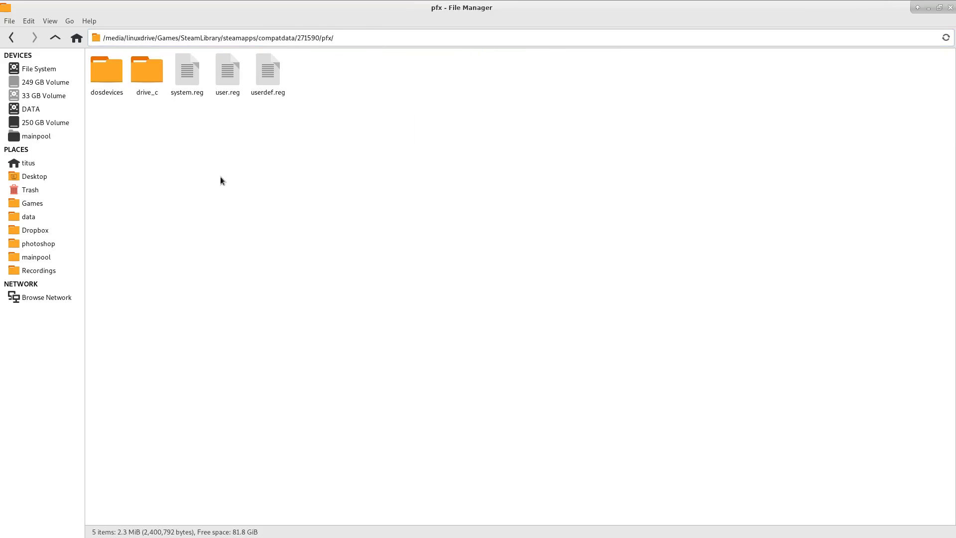
double_click(147, 76)
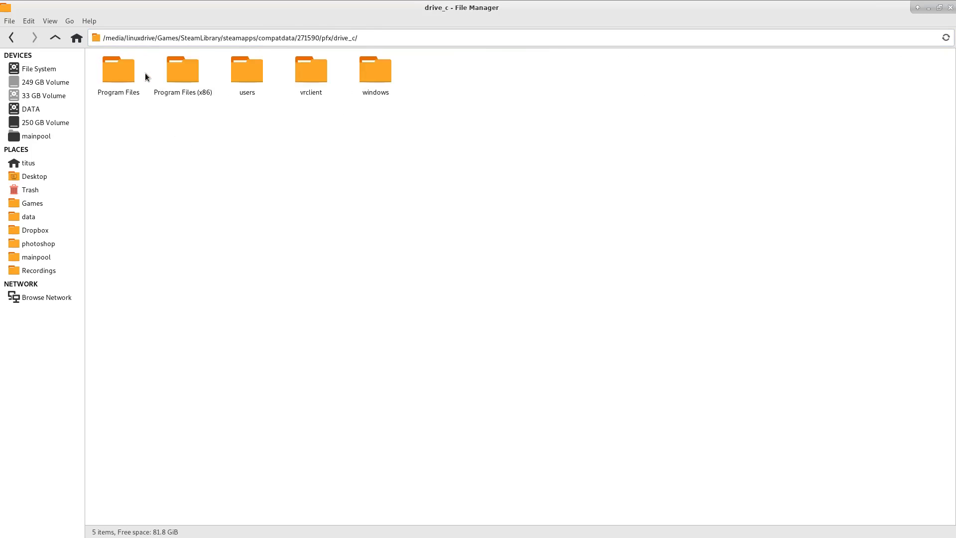
double_click(254, 75)
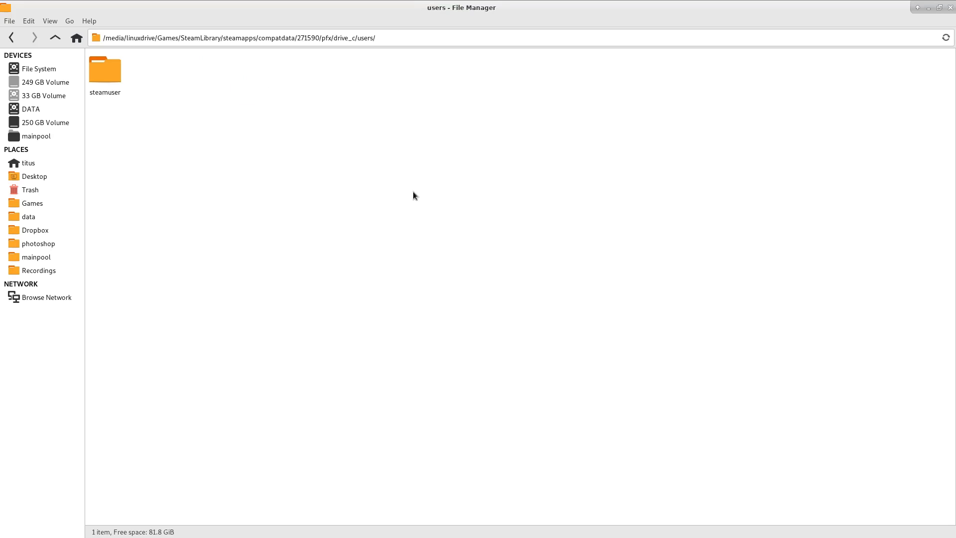
double_click(111, 74)
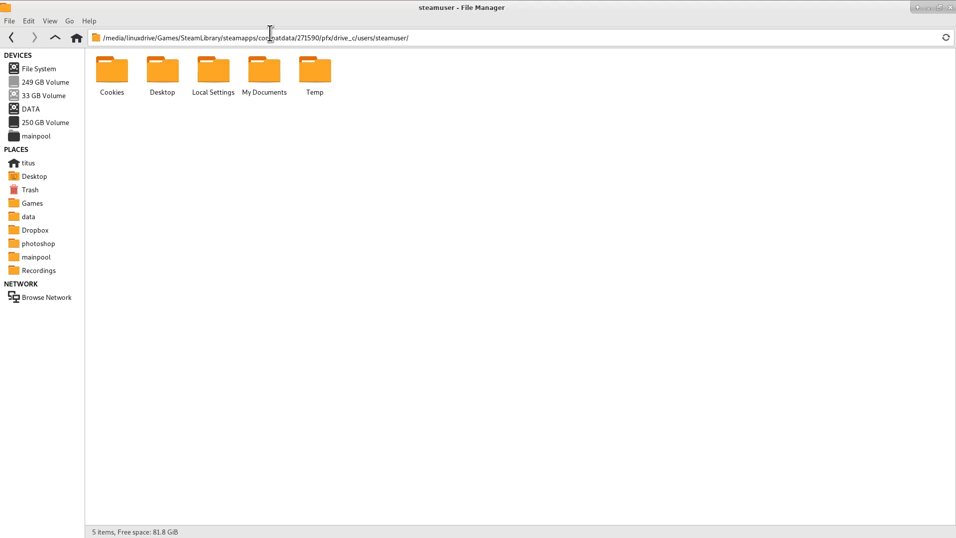
Check the steamuser path, select the My Documents folder, and close the file manager
drag(257, 39, 459, 44)
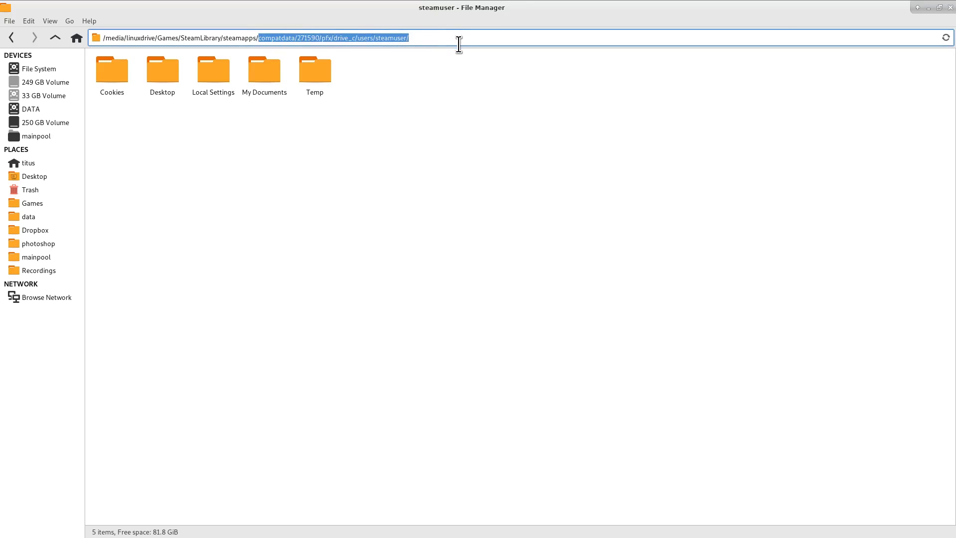
click(450, 48)
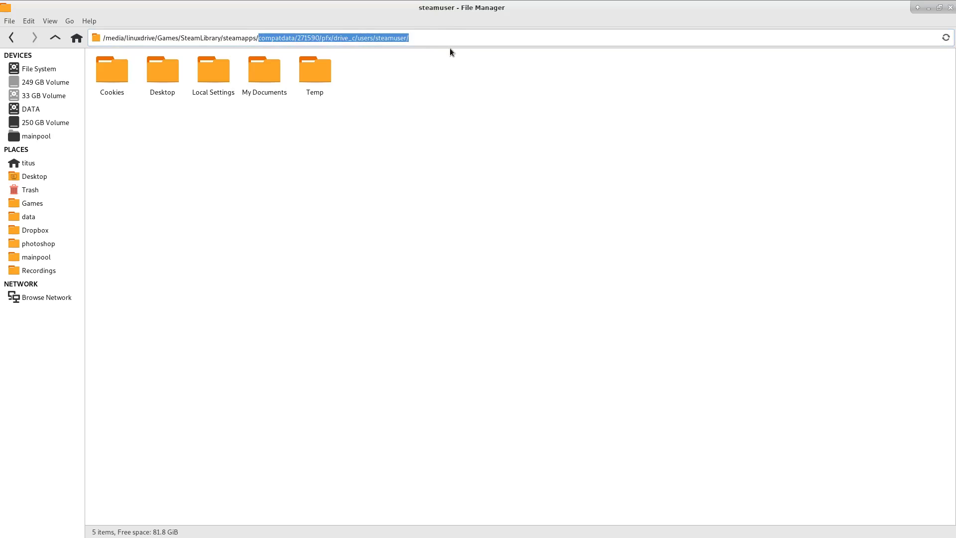
click(444, 38)
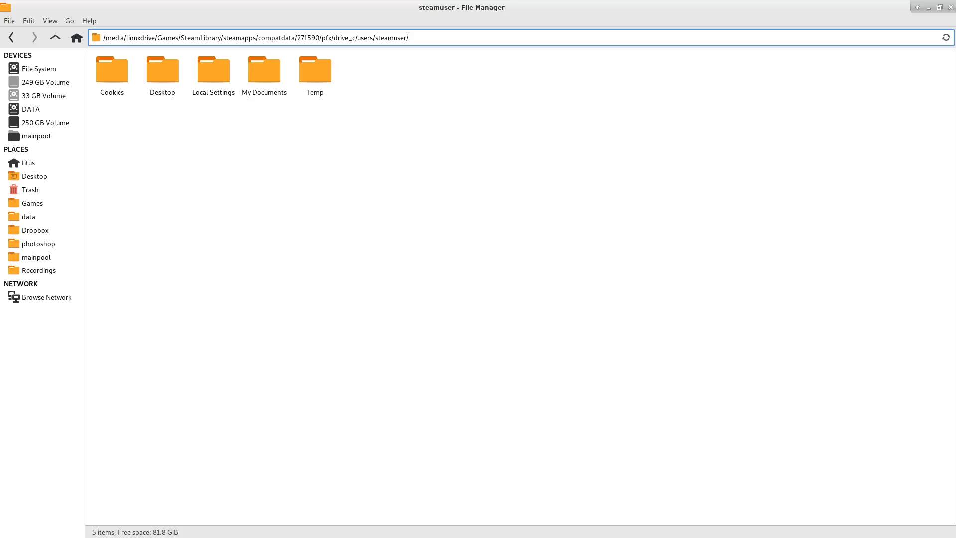
click(267, 80)
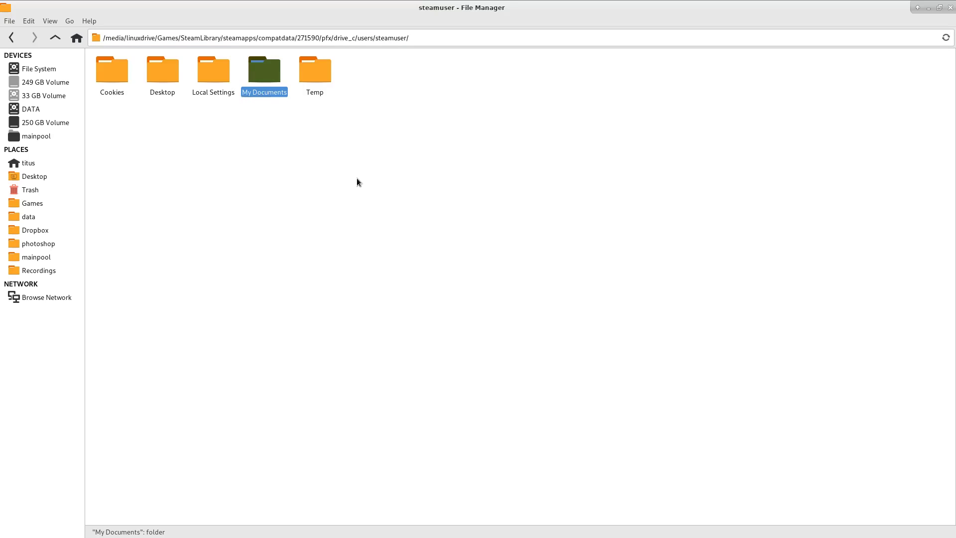
click(950, 7)
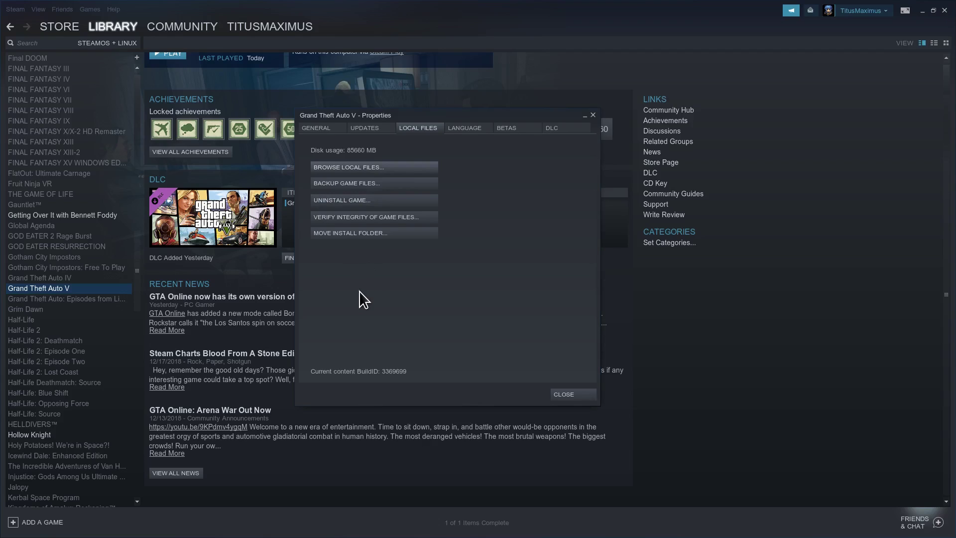
Start verifying Grand Theft Auto V's game file integrity and move the progress dialog aside
click(368, 218)
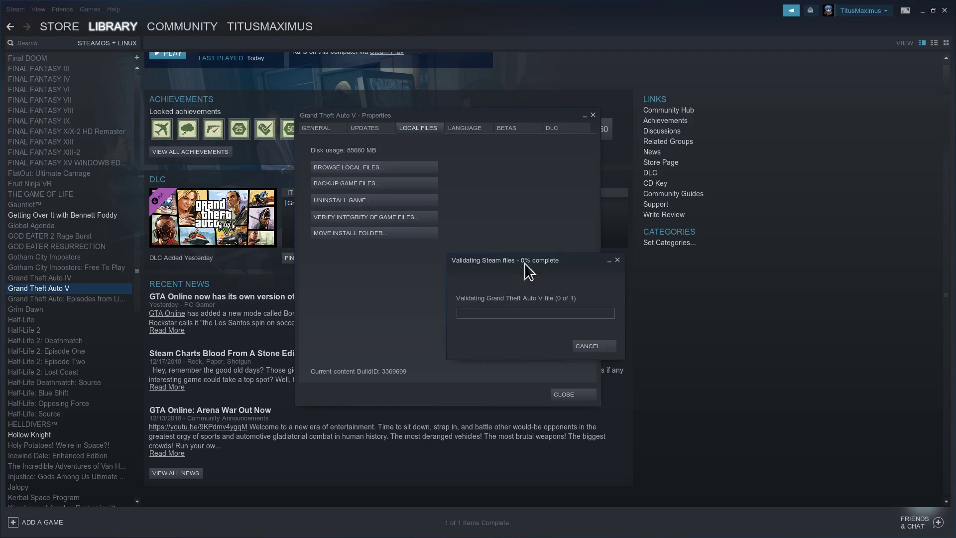
drag(524, 263, 411, 261)
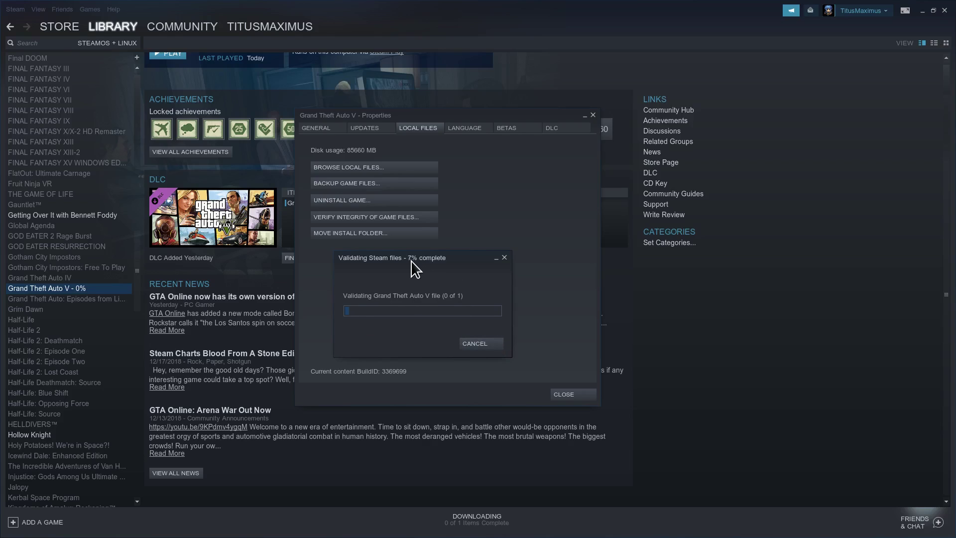
Move the validation window back and switch to the General properties while validation runs
drag(411, 261, 458, 262)
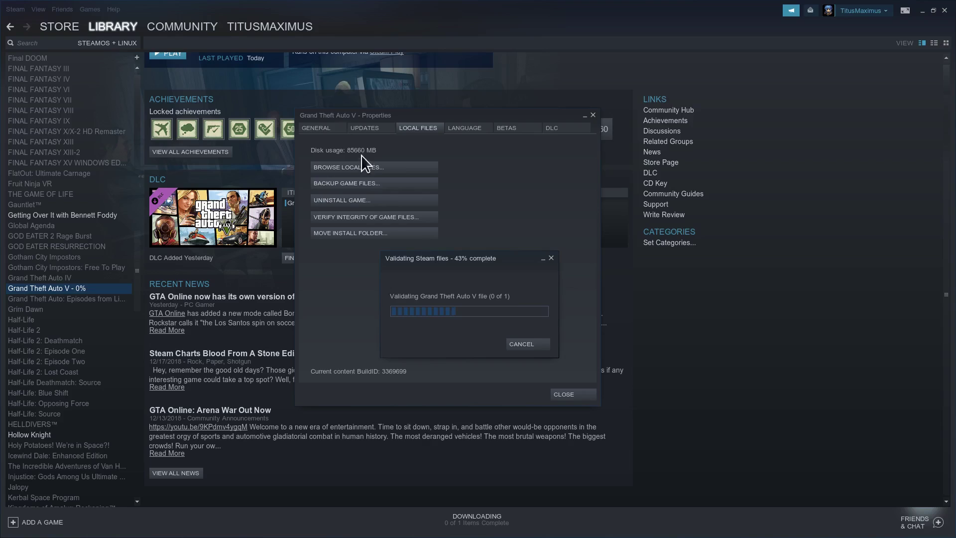
click(317, 128)
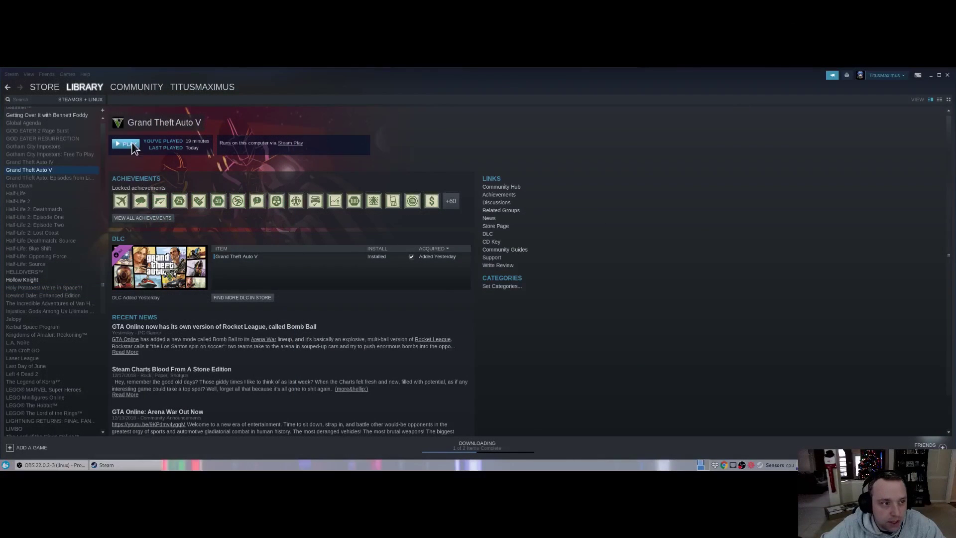
Launch Grand Theft Auto V and pick the single-player game instead of GTA Online
click(132, 144)
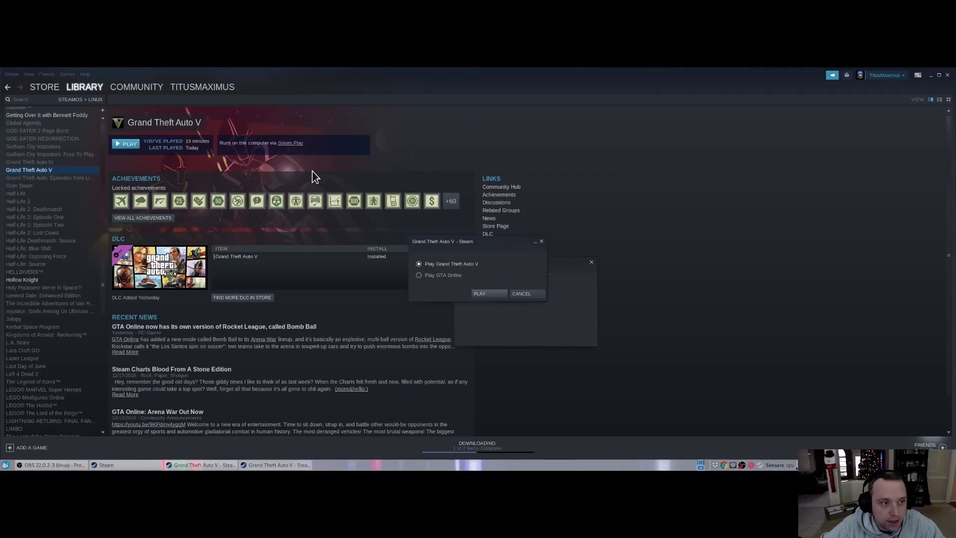
click(493, 294)
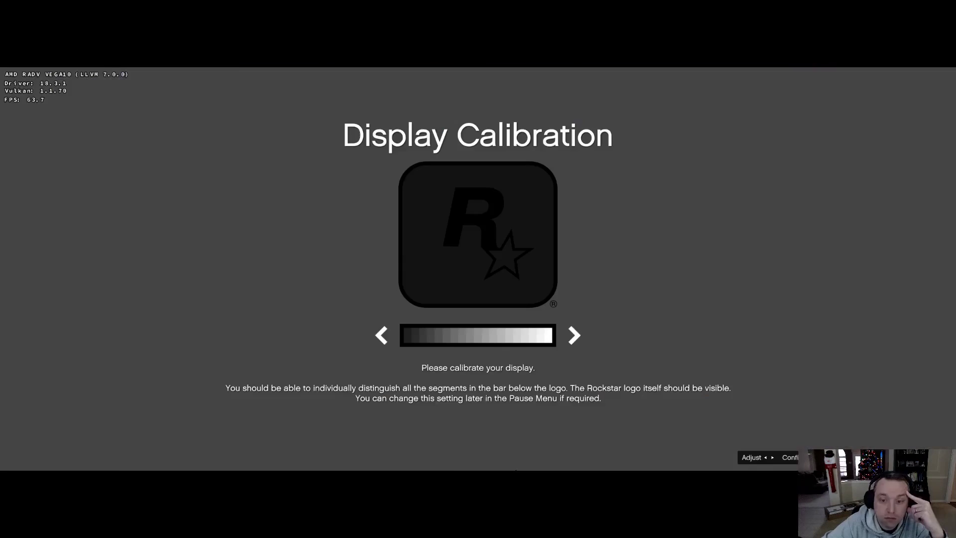
Confirm calibration, review Display, Graphics and Advanced Graphics settings, then exit without applying changes
key(Return)
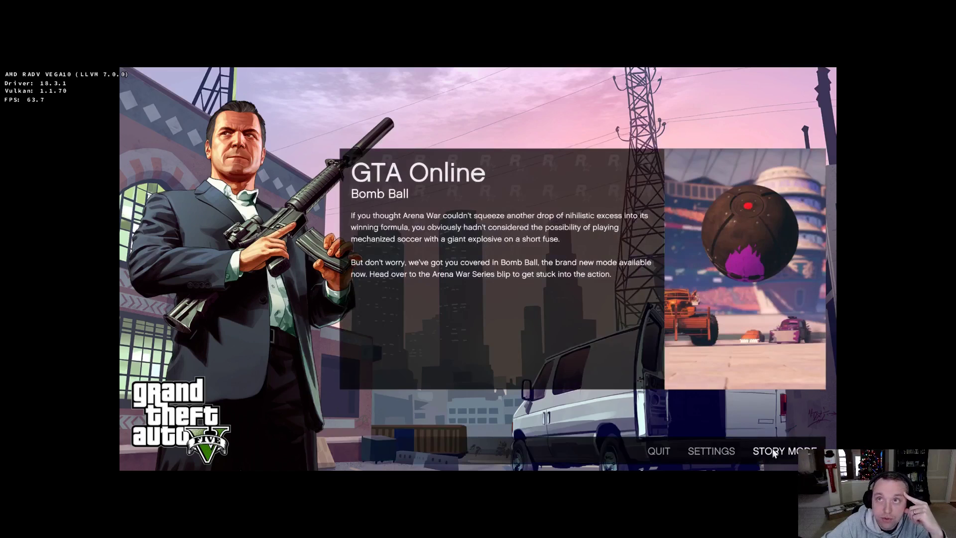
click(711, 451)
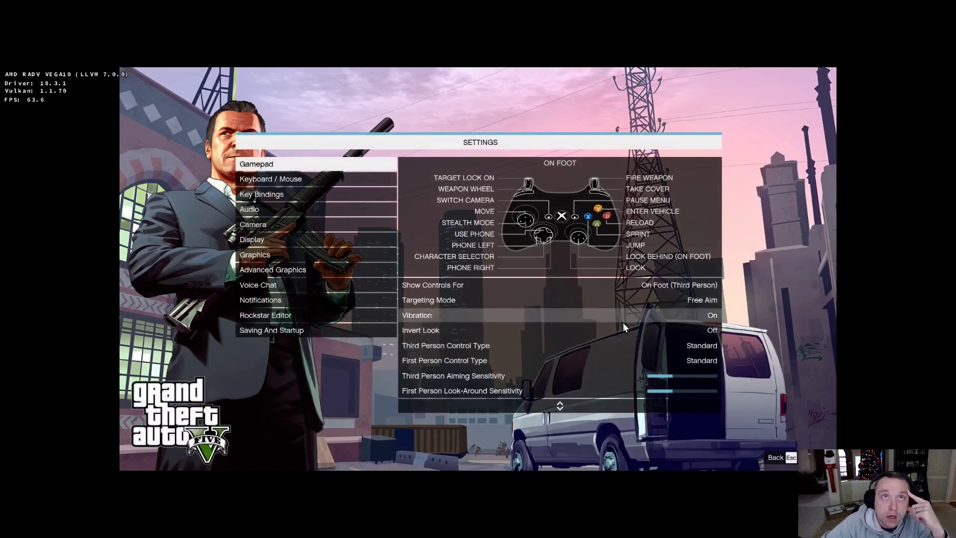
click(269, 240)
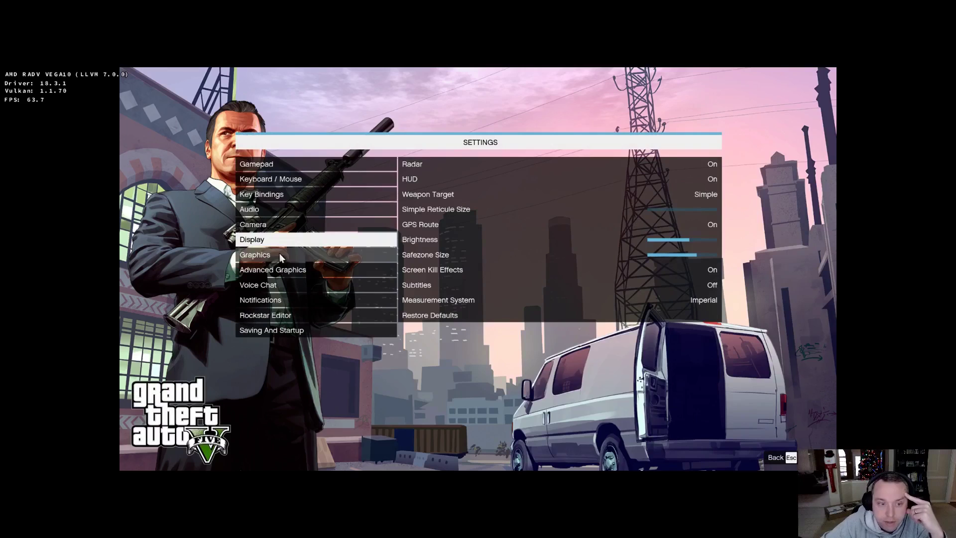
click(279, 254)
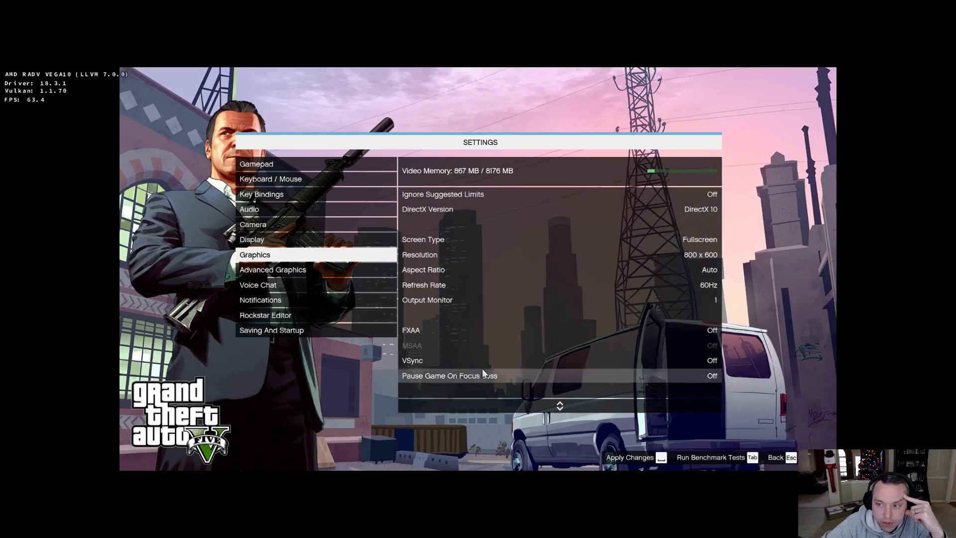
click(292, 272)
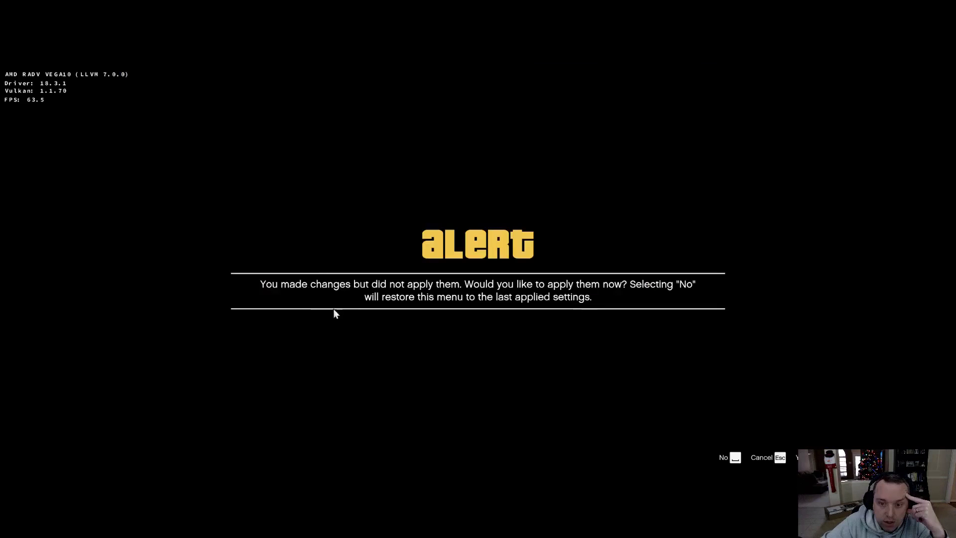
key(Escape)
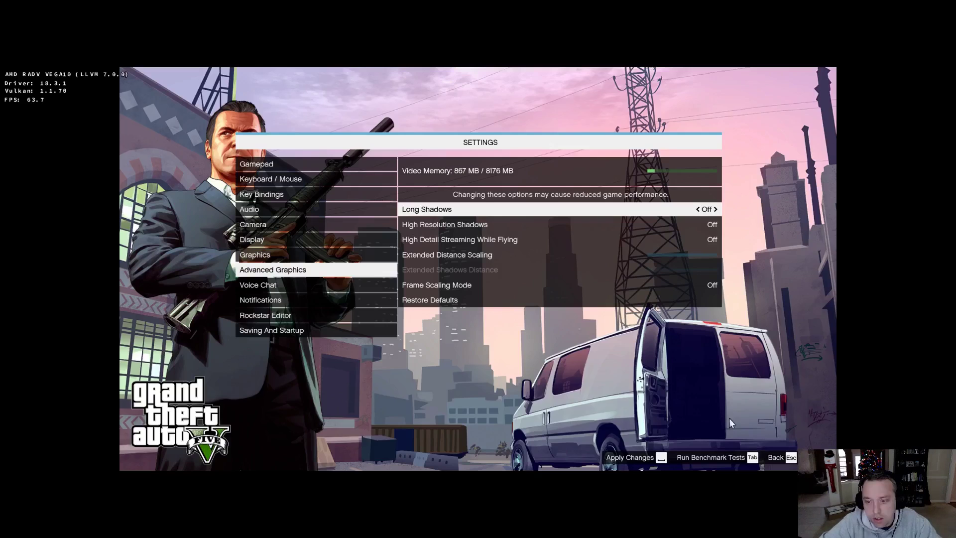
key(Escape)
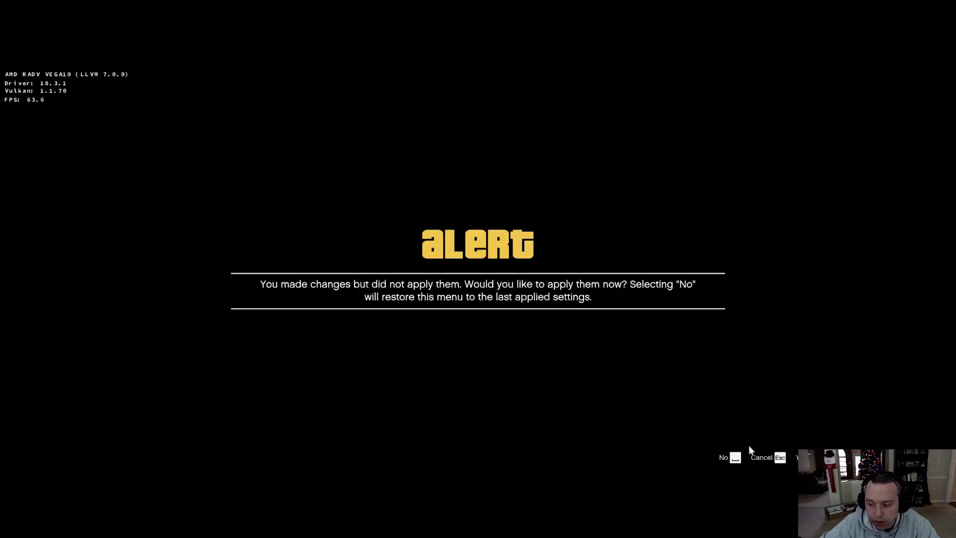
key(Escape)
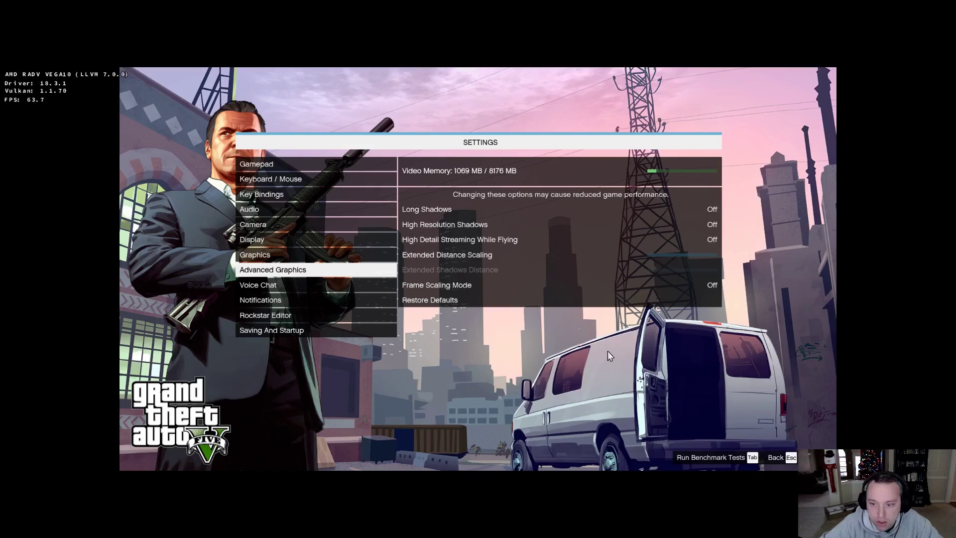
key(Escape)
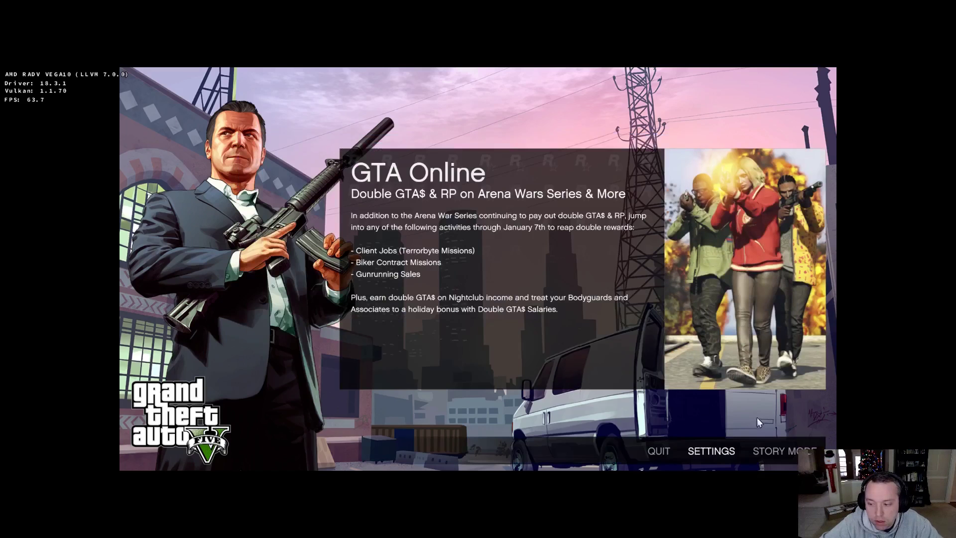
Start Story Mode from the main menu to load the prologue heist
click(790, 441)
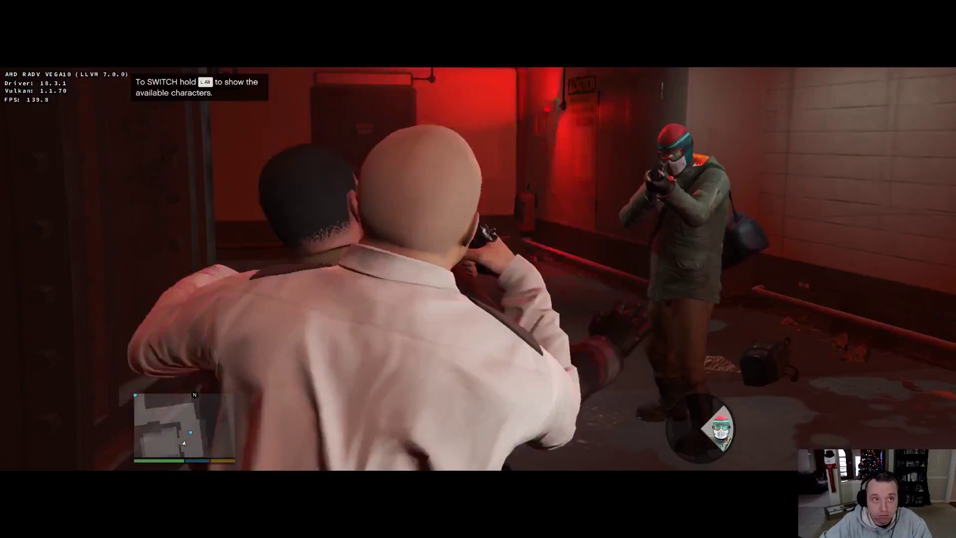
Fight through the snowy prologue yard, advancing and taking cover while shooting at police
key(alt)
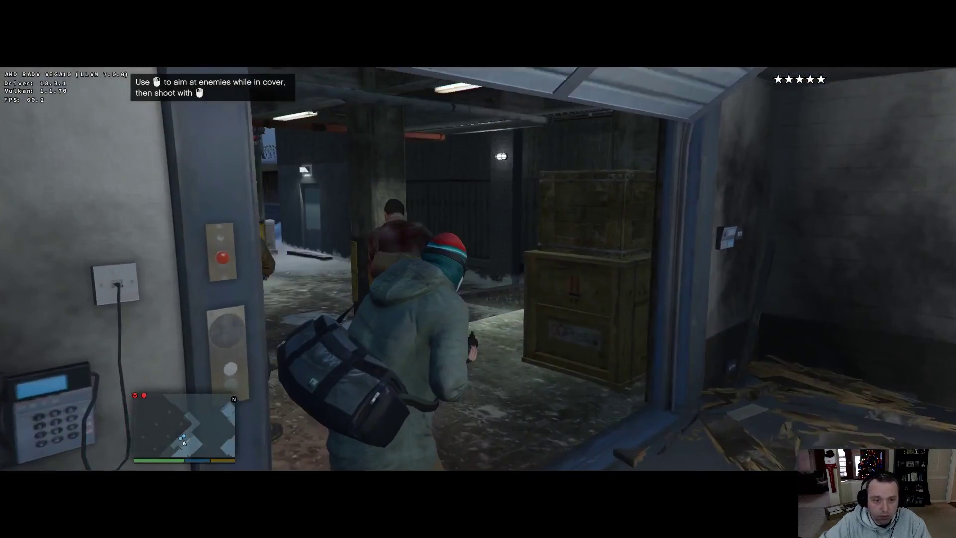
key(w)
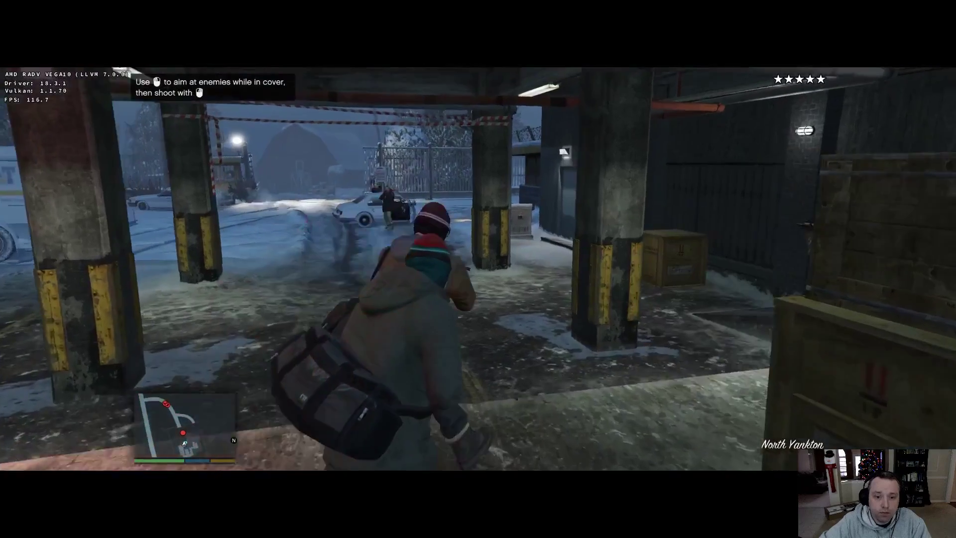
click(478, 269)
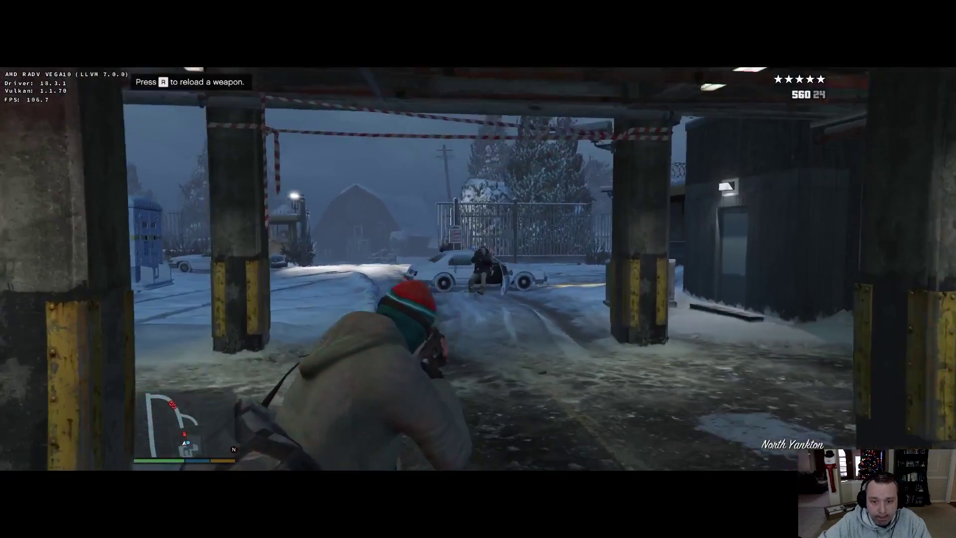
click(478, 269)
key(w)
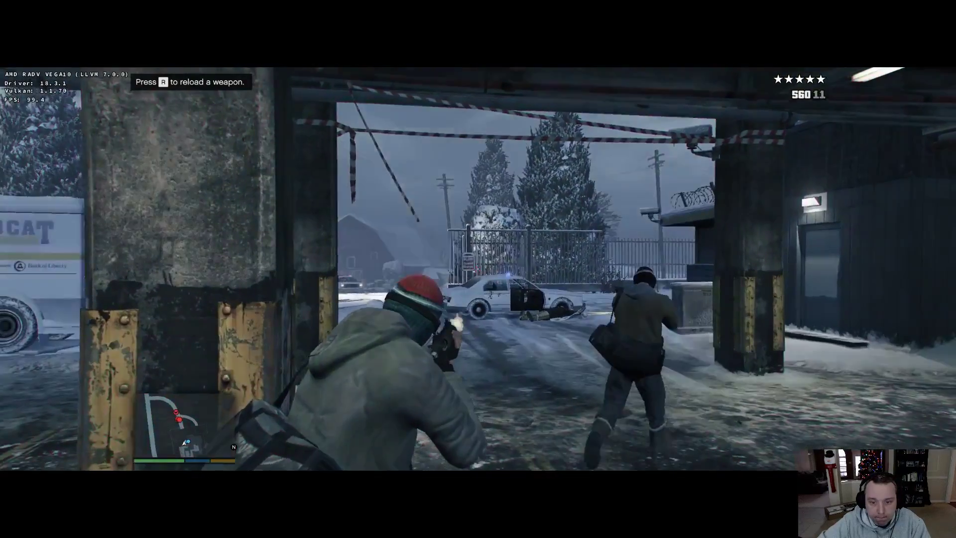
click(478, 269)
key(w)
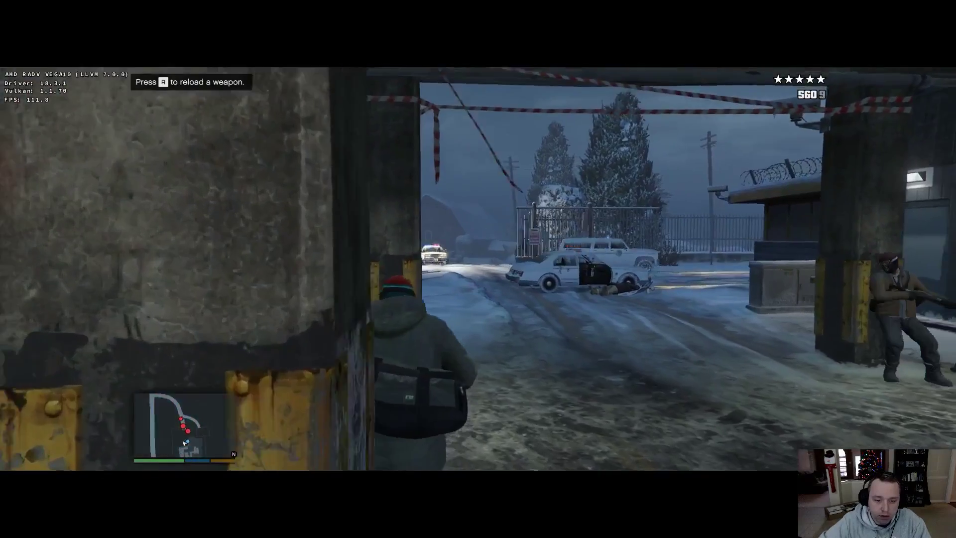
key(w)
key(q)
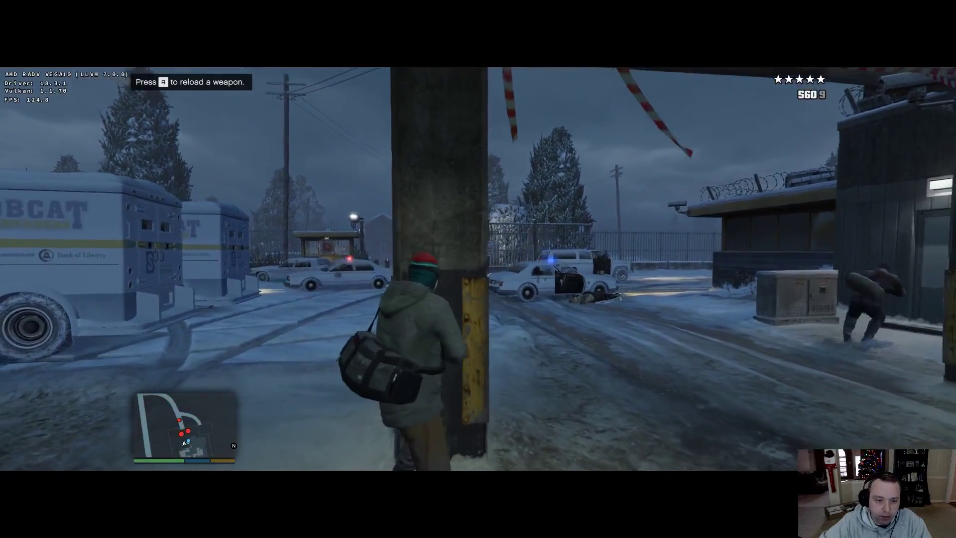
key(w)
click(479, 270)
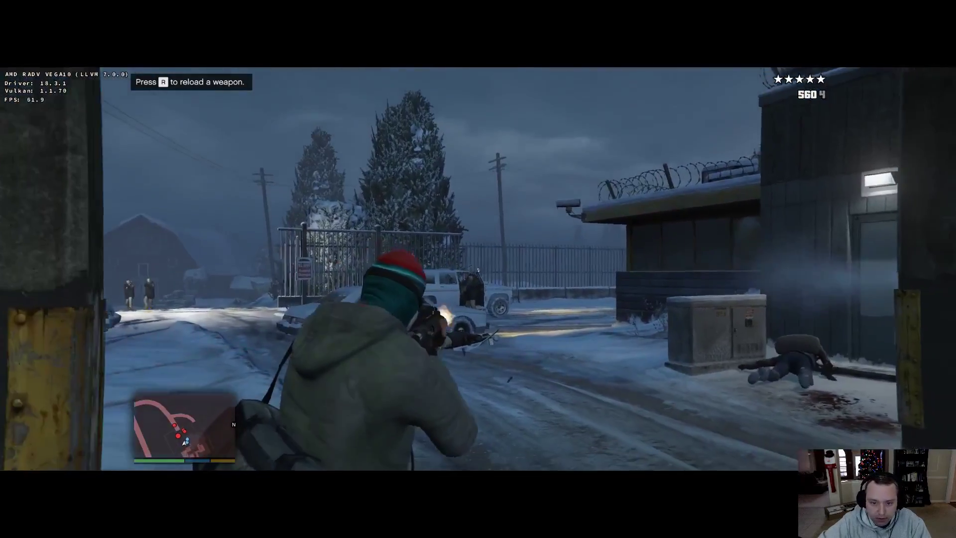
click(478, 268)
Reload, push past the armoured truck, switch characters, and reach the getaway SUV
key(r)
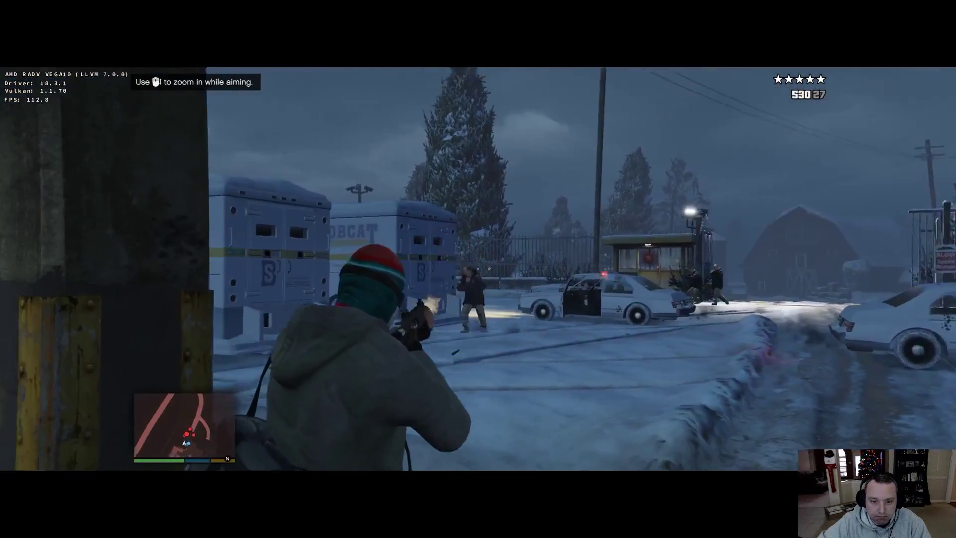
click(477, 269)
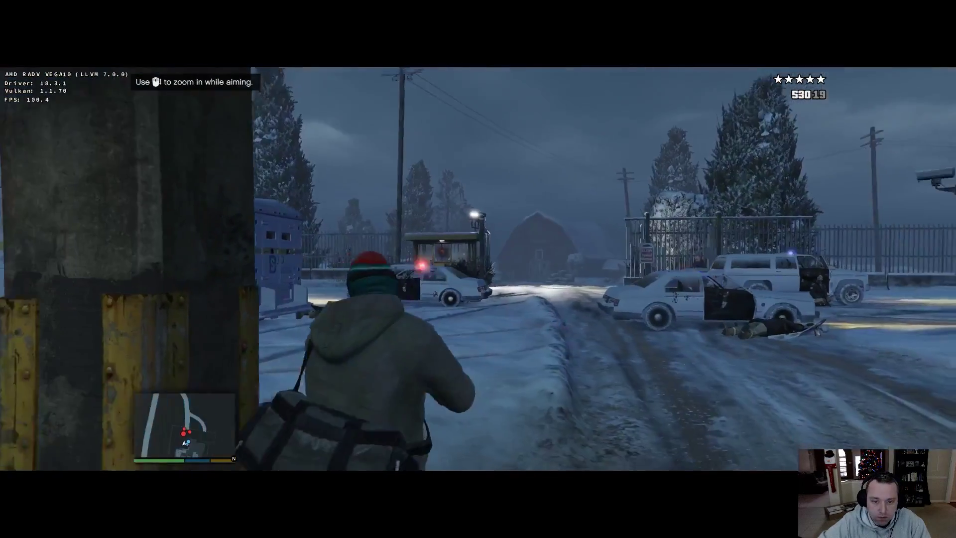
click(478, 270)
key(w)
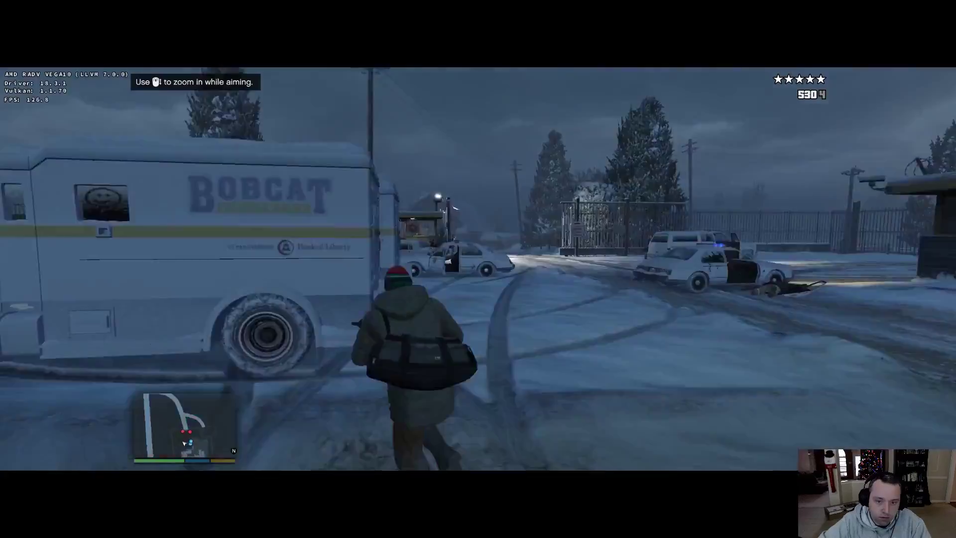
key(alt)
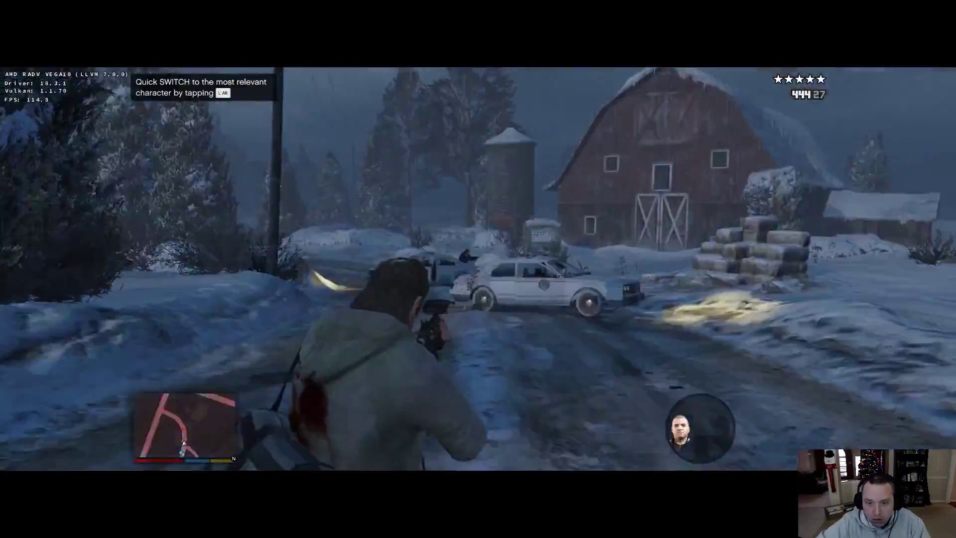
key(alt)
key(alt)
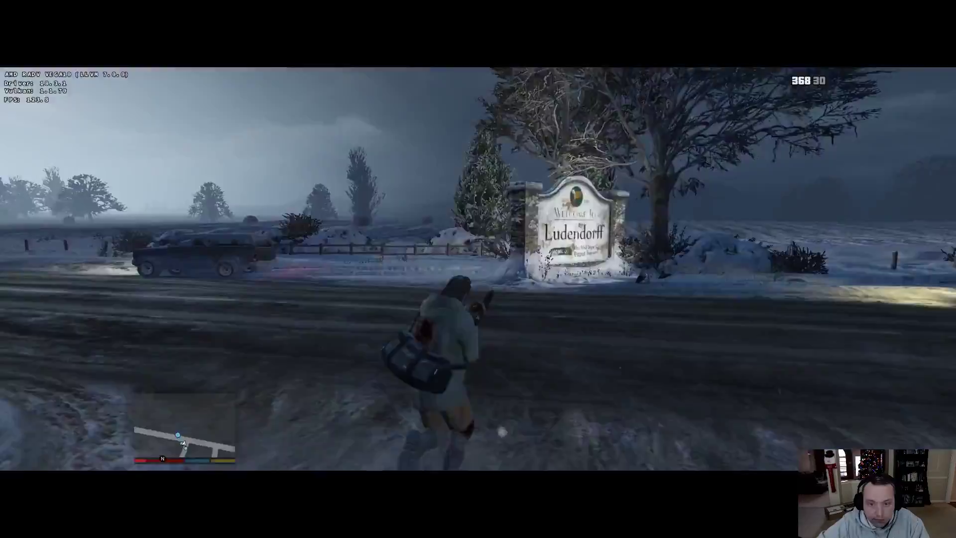
key(alt)
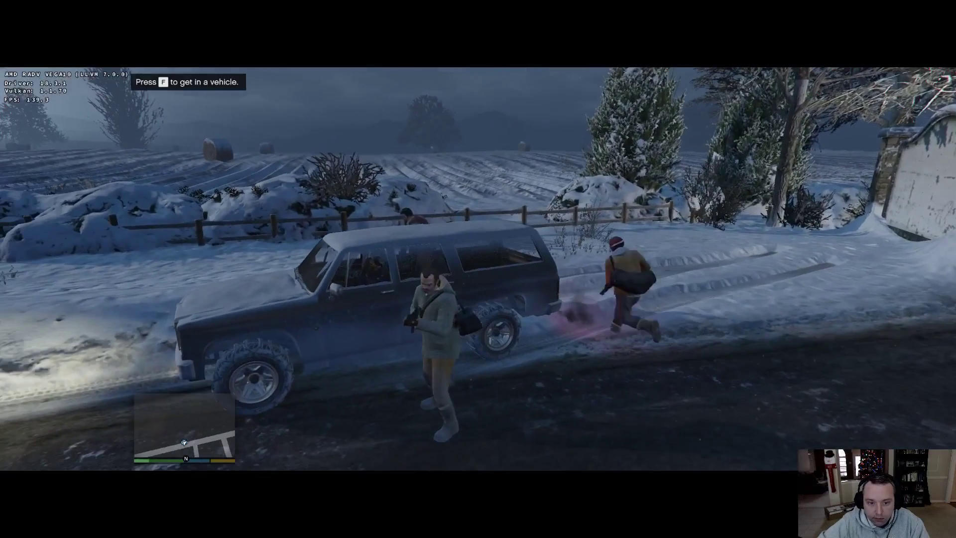
key(f)
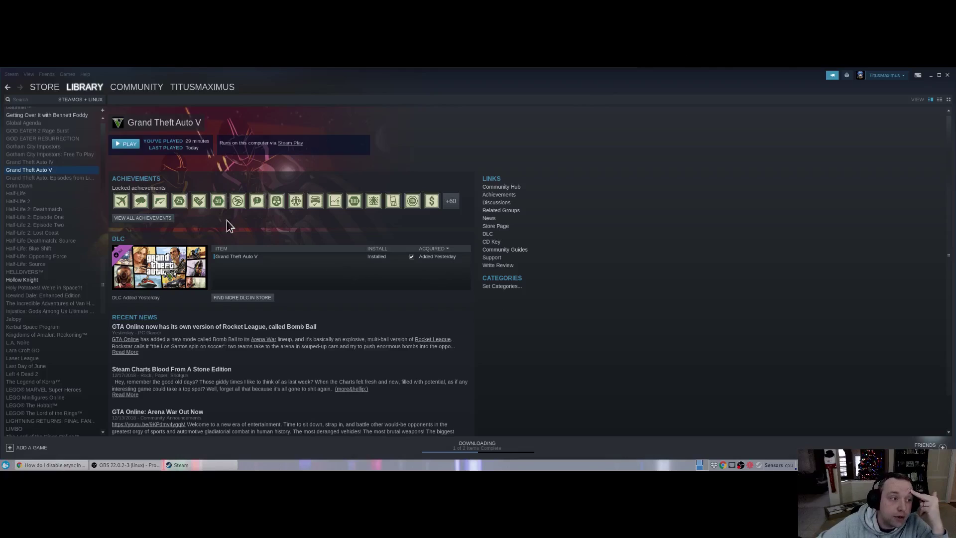
Paste PROTON_NO_ESYNC=1 %command% into Grand Theft Auto V's launch options, with a space before %command%
right_click(37, 170)
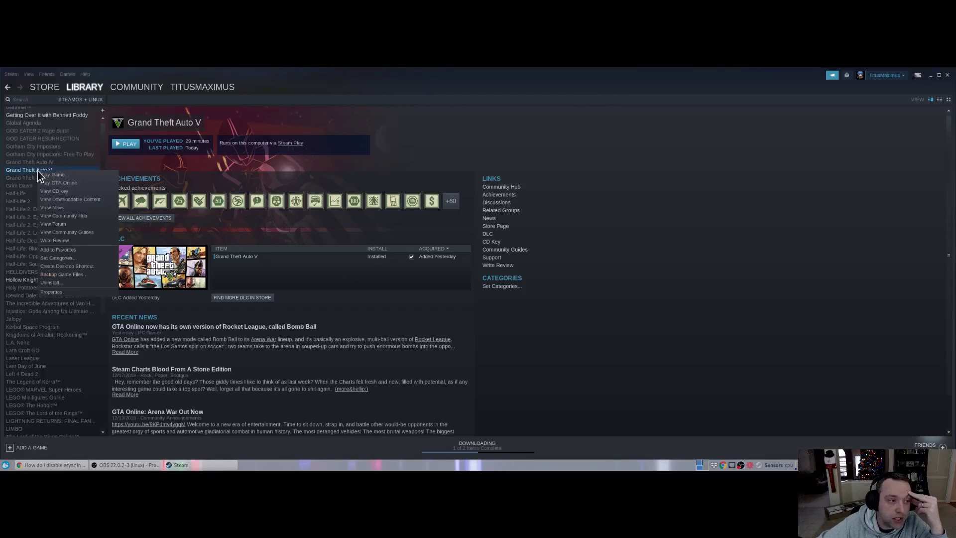
click(52, 292)
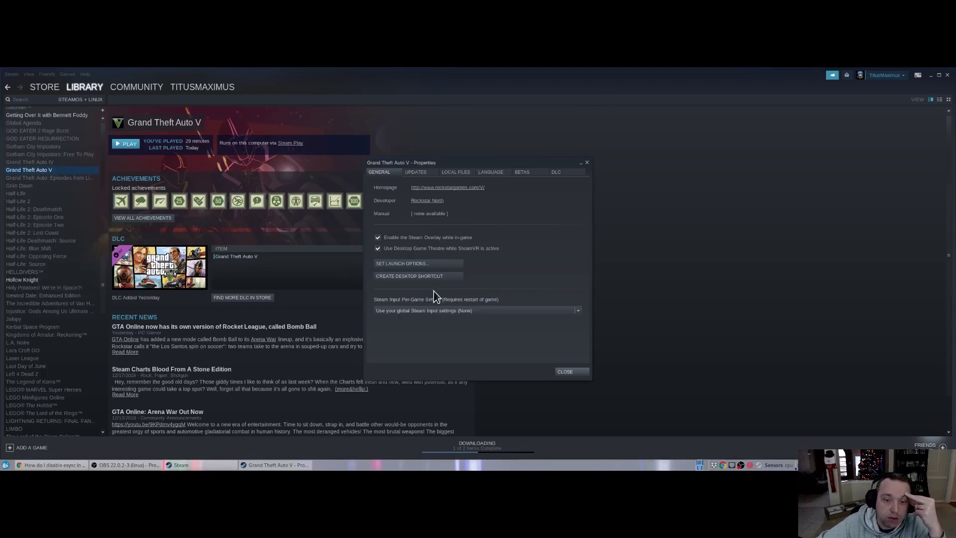
click(410, 263)
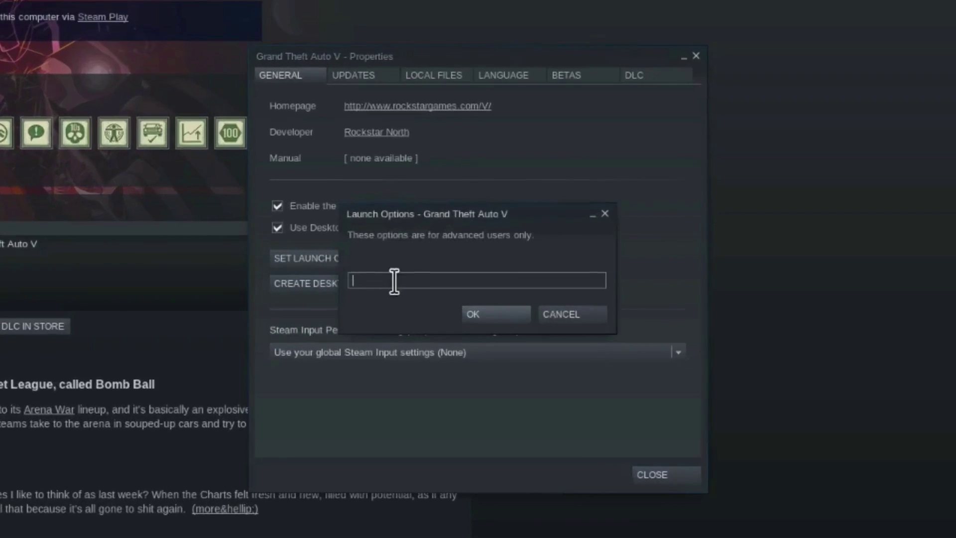
right_click(393, 287)
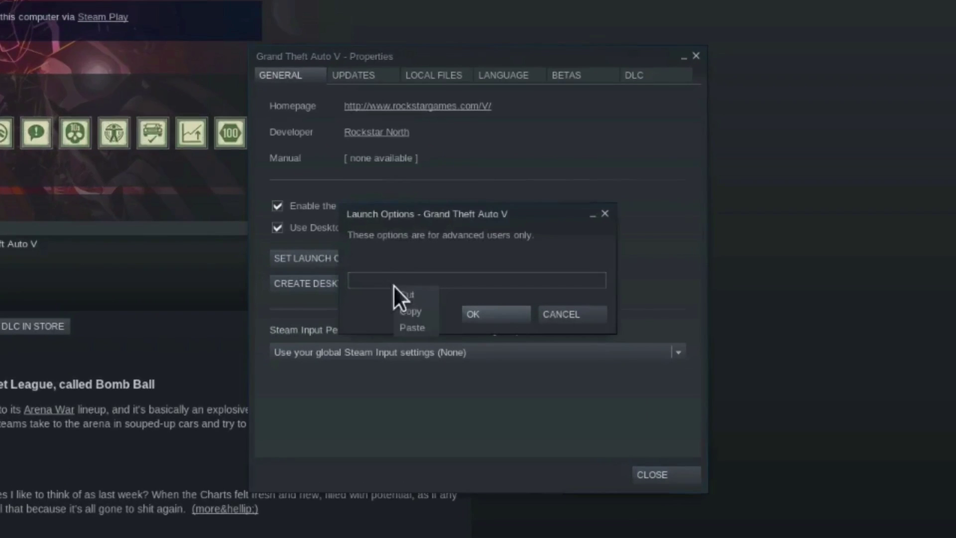
click(414, 328)
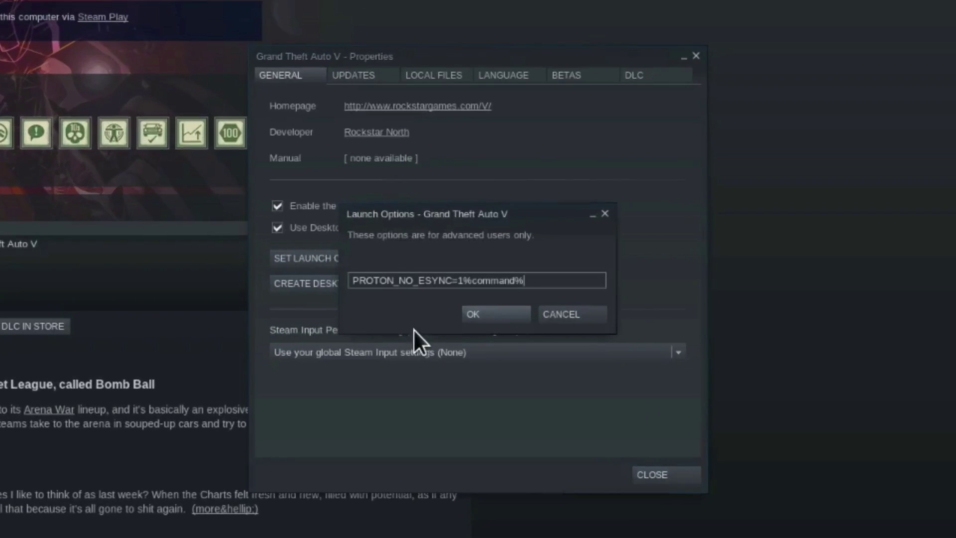
click(462, 280)
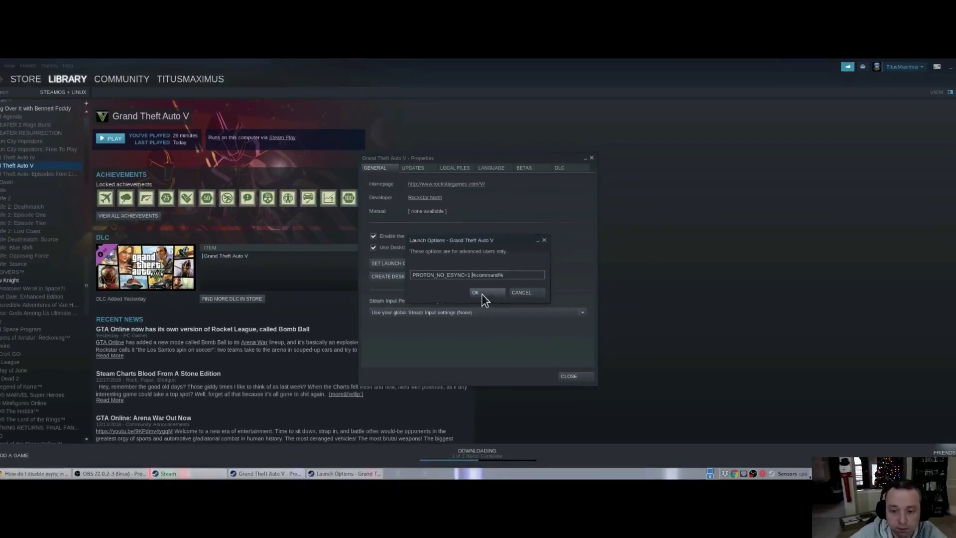
Confirm the launch options, close Properties and relaunch Grand Theft Auto V
click(481, 294)
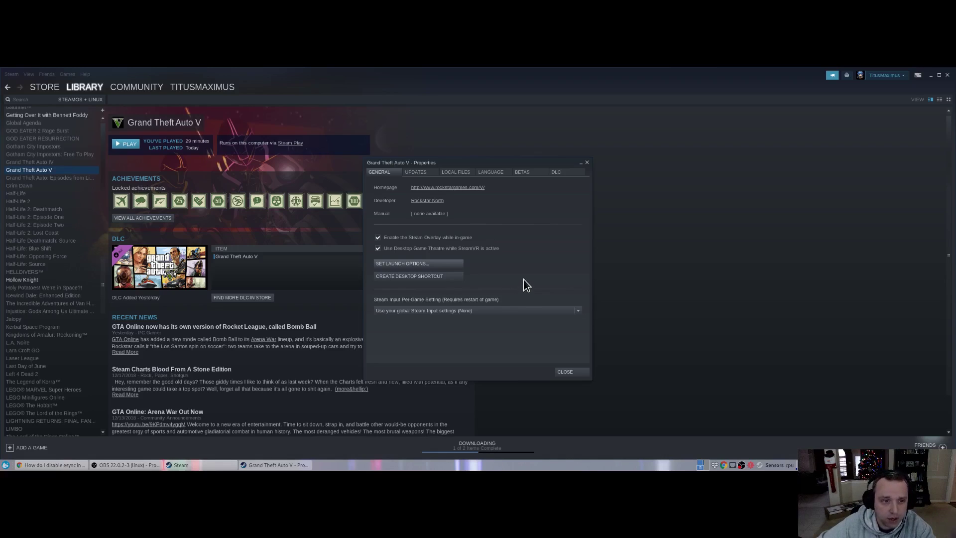
click(565, 372)
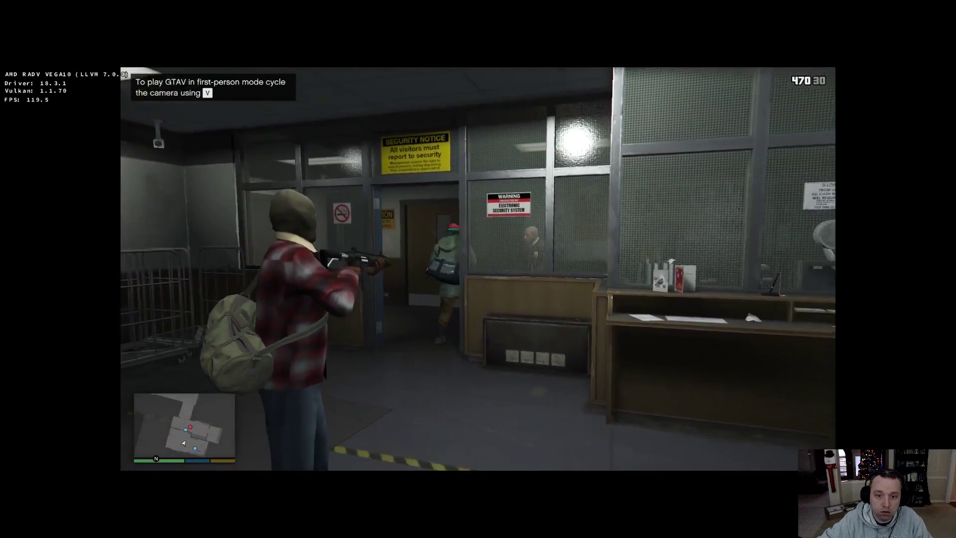
Walk to the guard and continue the heist until the police firefight in the snowy loading bay
key(w)
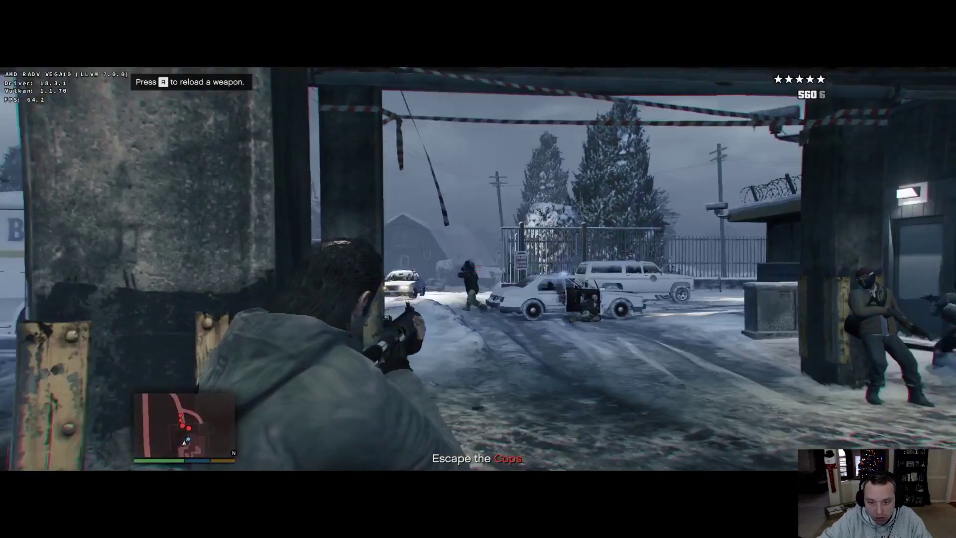
Shoot and reload through the police firefight, pushing past the patrol SUV up the road to the barn
click(473, 279)
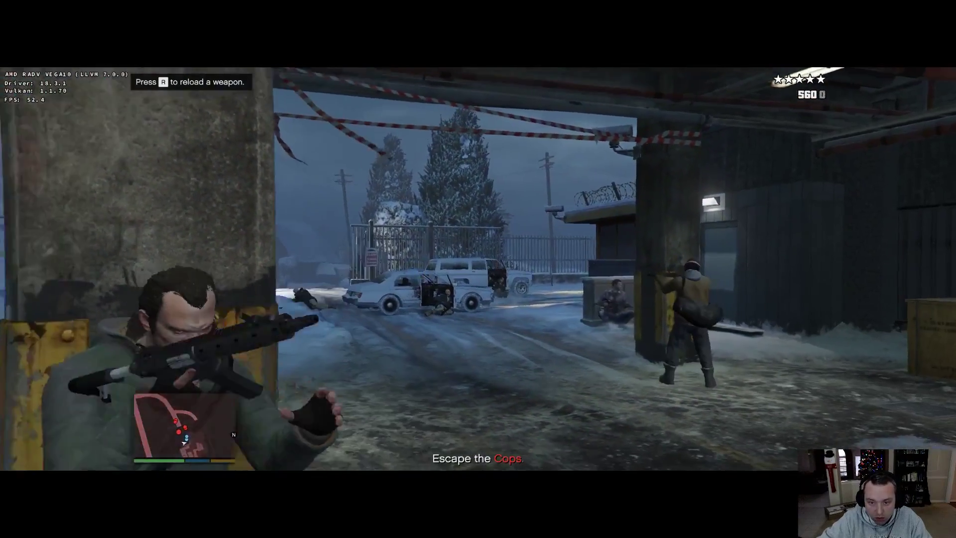
key(r)
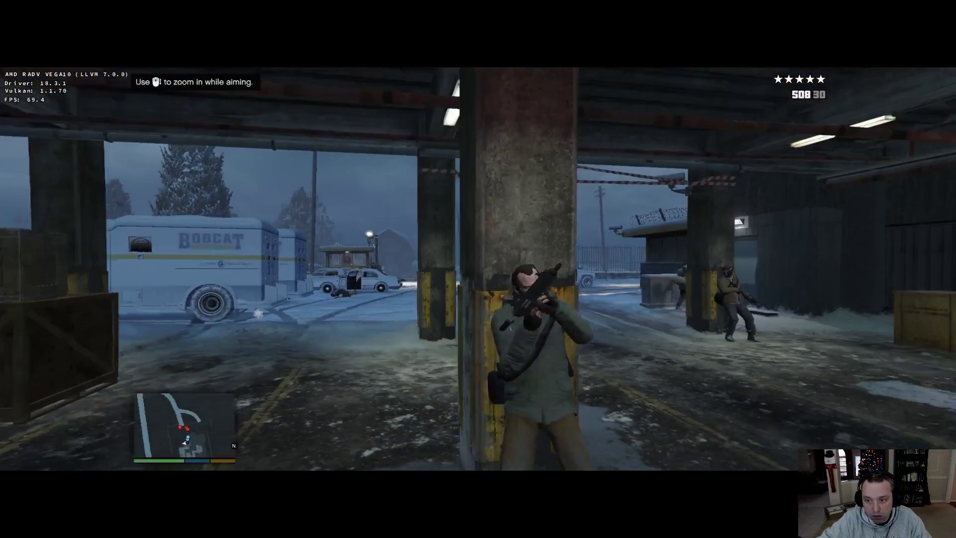
key(a)
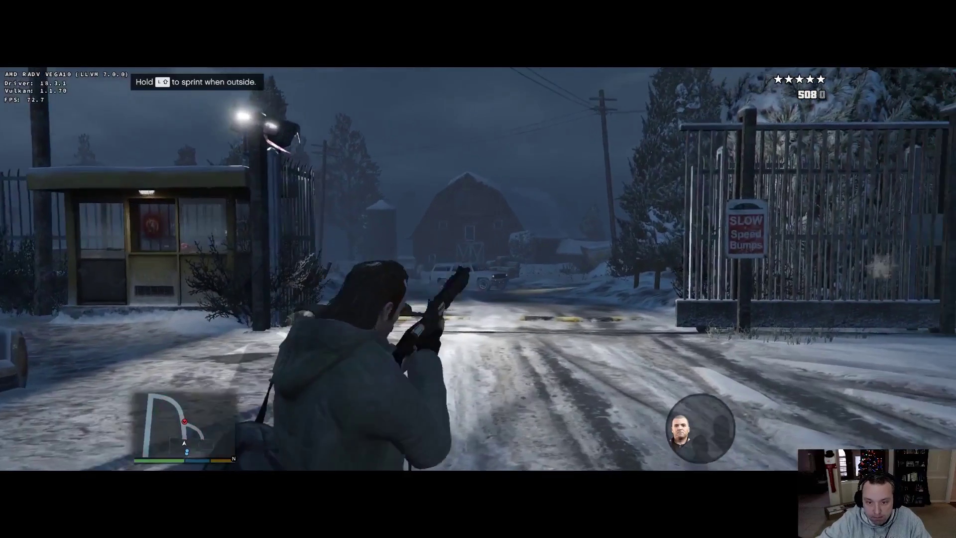
key(w)
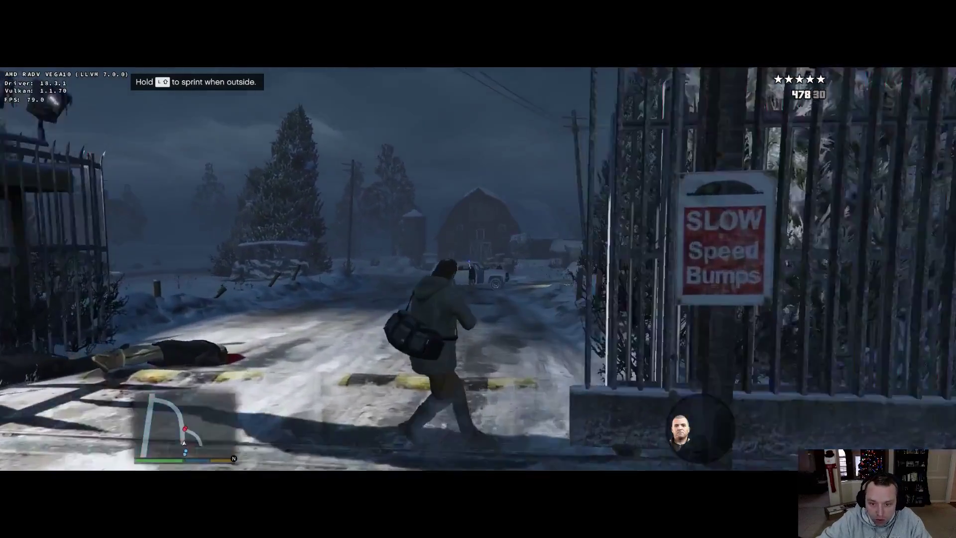
click(478, 268)
click(478, 270)
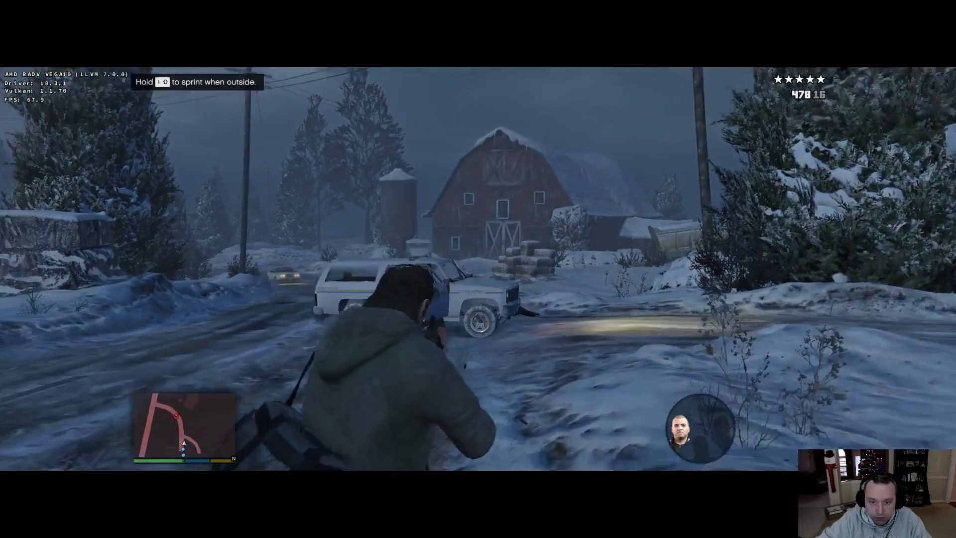
key(a)
click(478, 269)
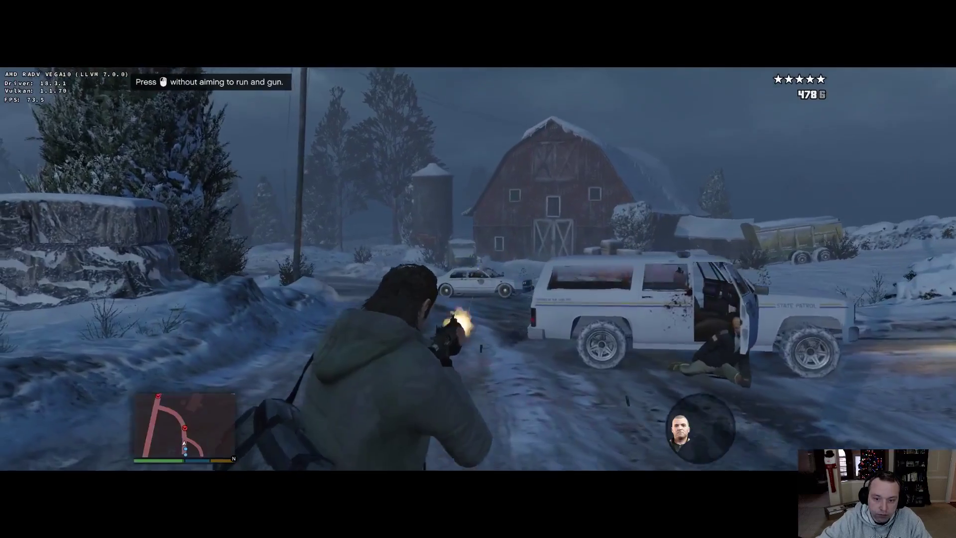
key(w)
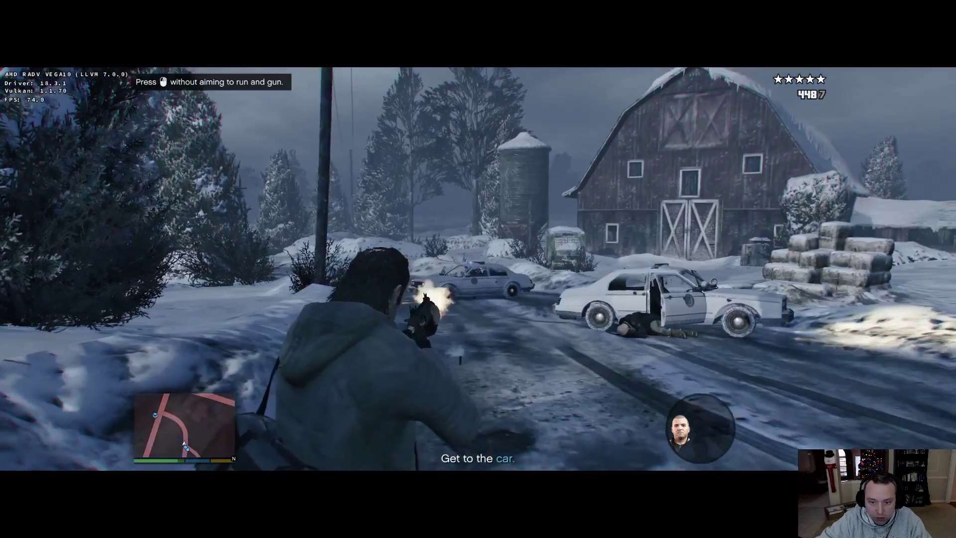
click(477, 268)
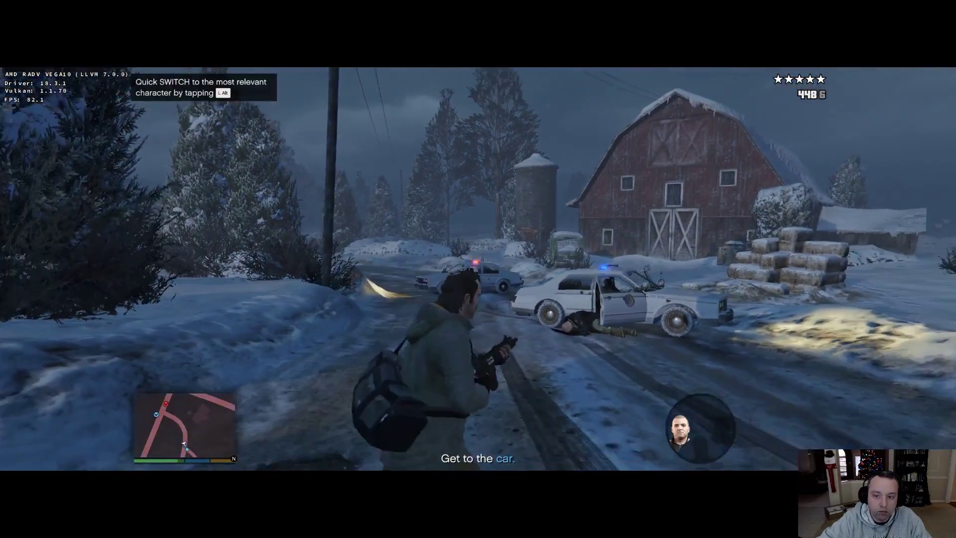
Gun down the officer at the police car, sprint past the Ludendorff sign and board the getaway car
key(w)
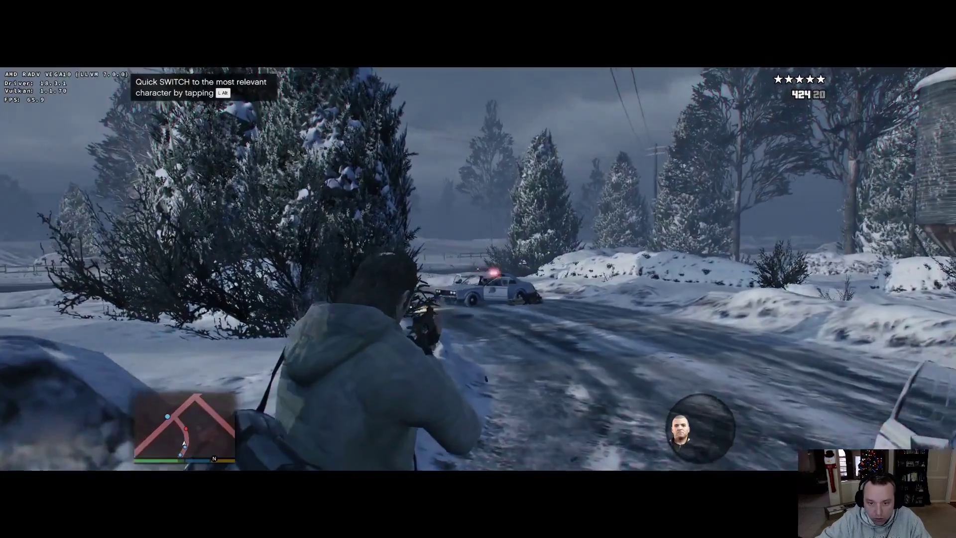
click(478, 269)
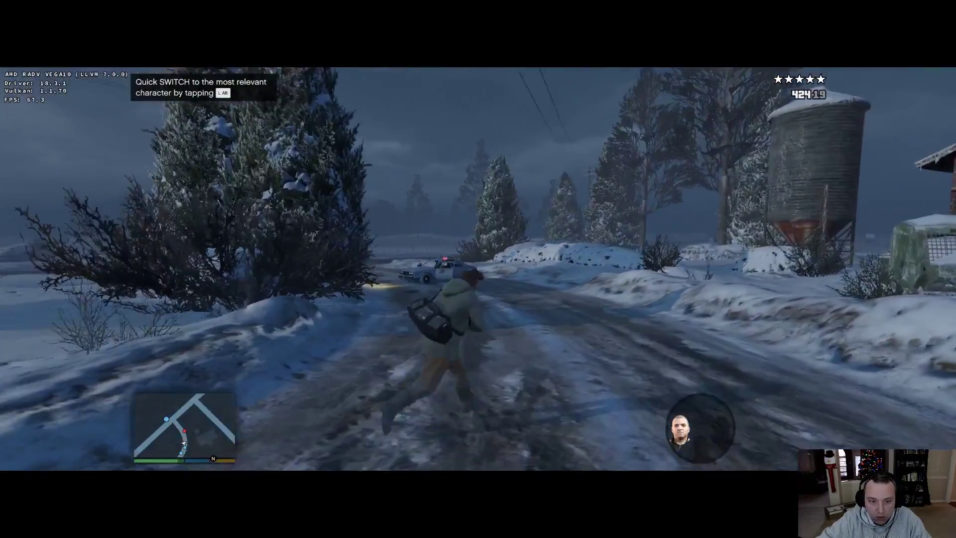
right_click(478, 269)
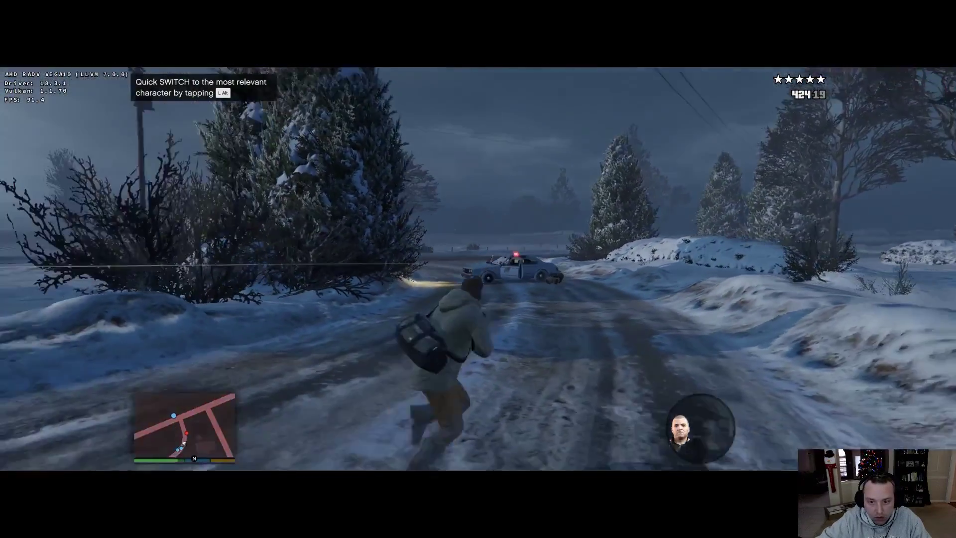
key(w)
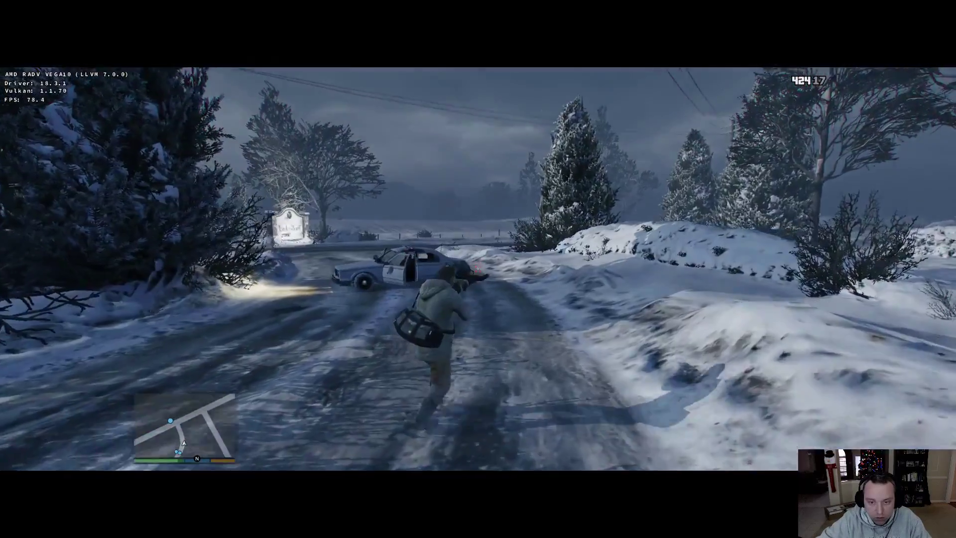
key(w)
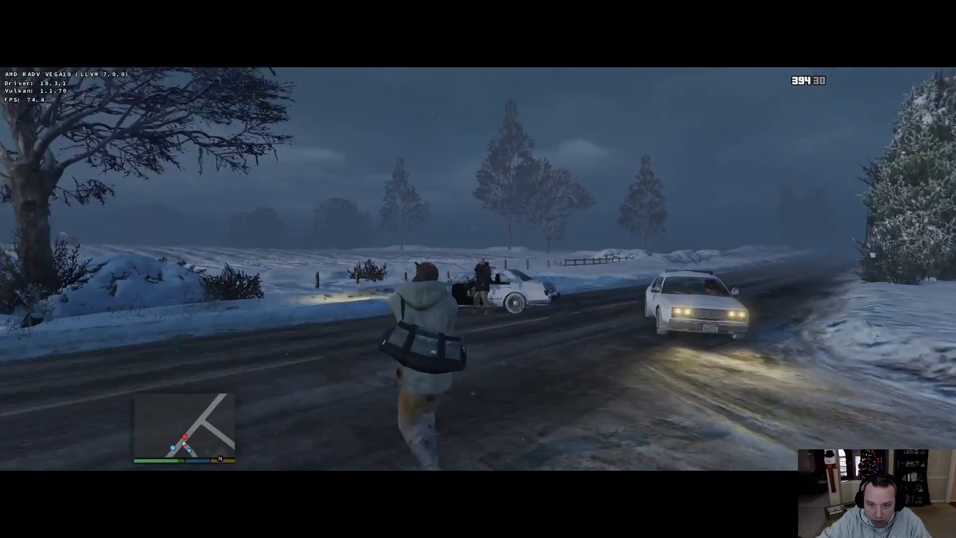
key(w)
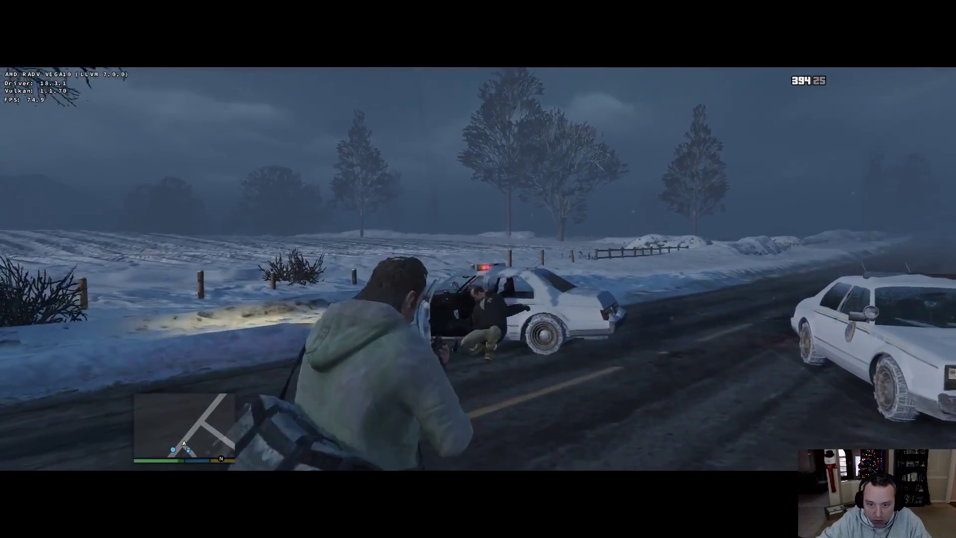
key(w)
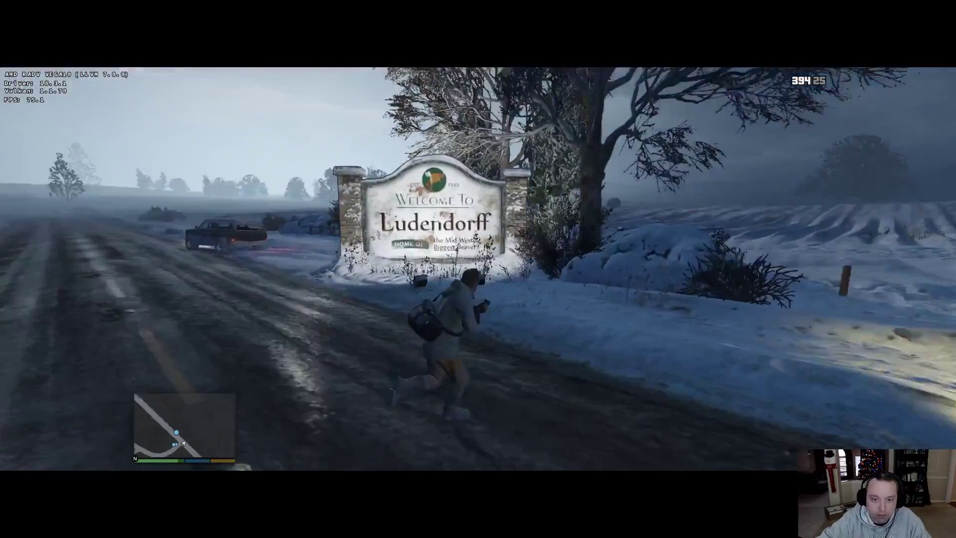
key(w)
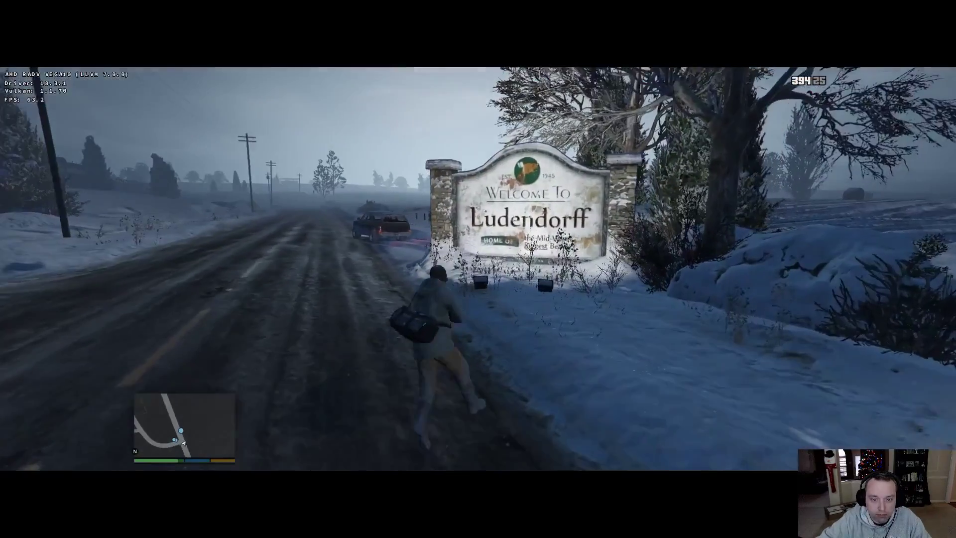
key(w)
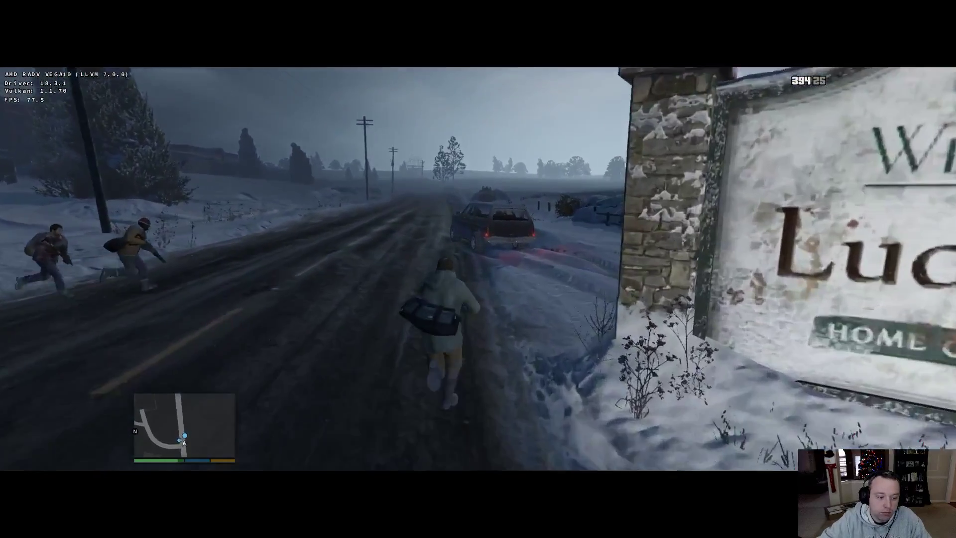
key(w)
key(f)
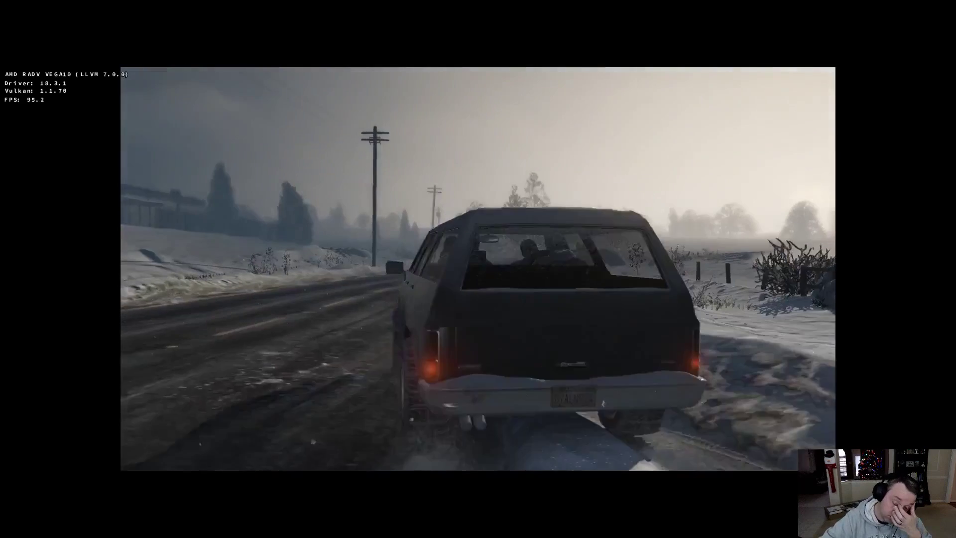
Exit Grand Theft Auto V from the pause menu, confirming both quit prompts
key(Escape)
click(269, 225)
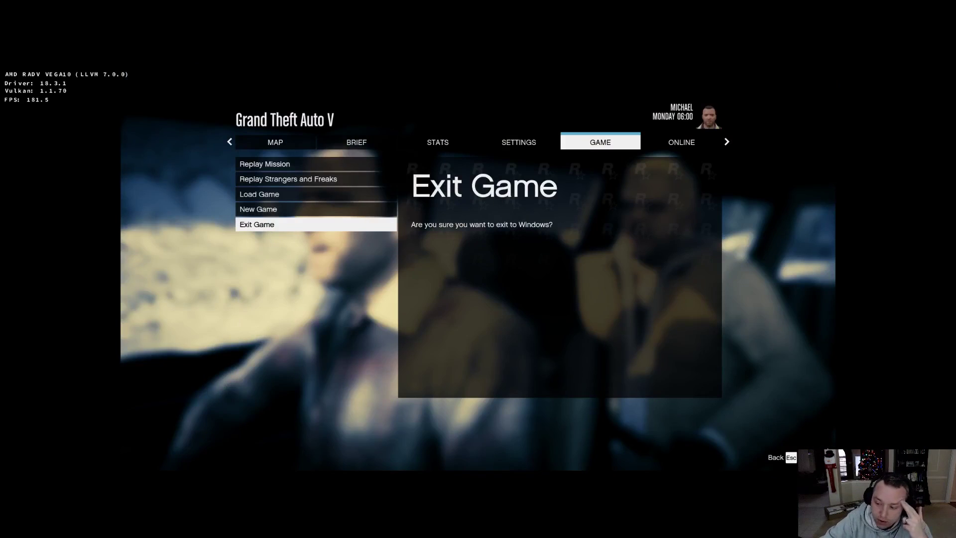
key(Return)
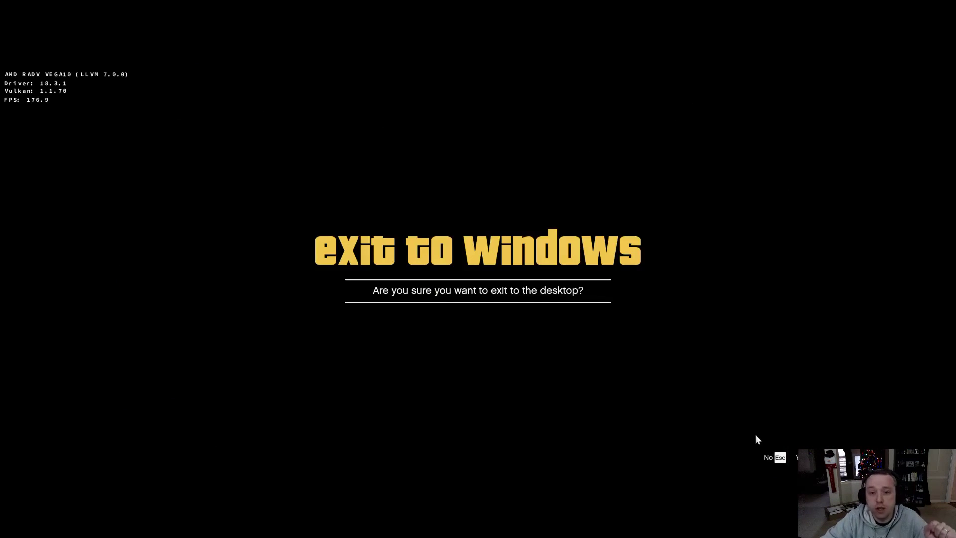
key(Return)
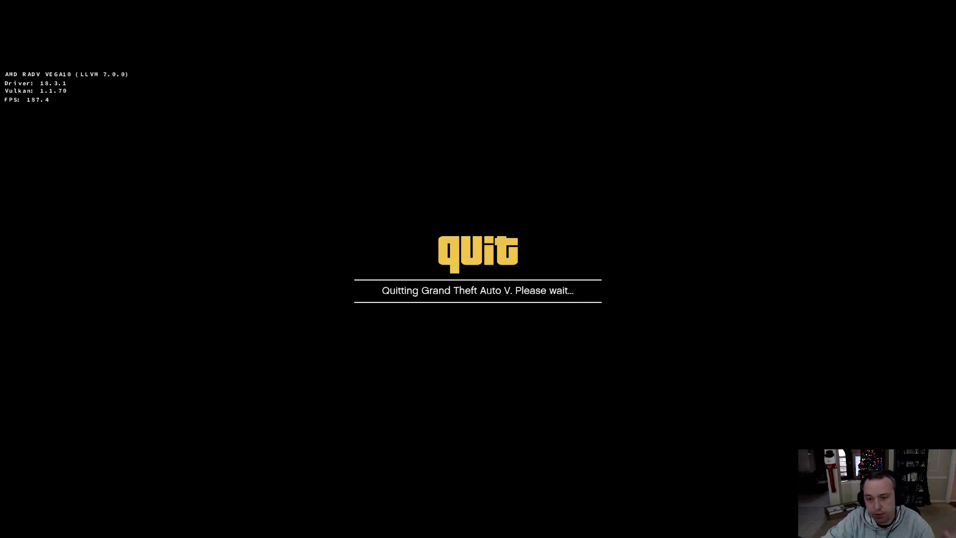